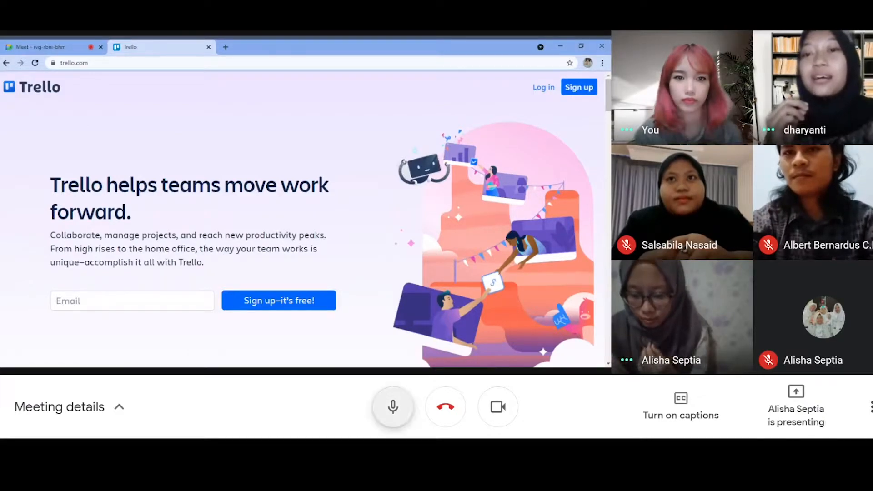
Mute the meeting microphone and turn it back on
{"action": "key", "text": "ctrl+d"}
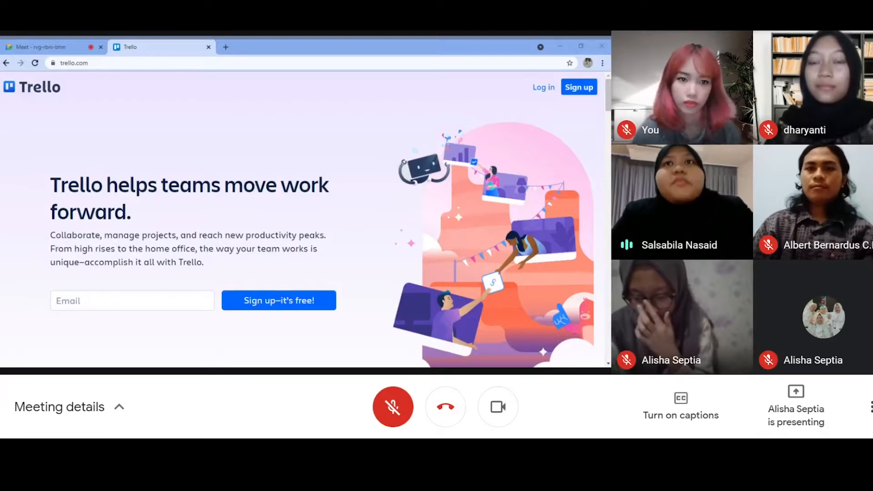
{"action": "key", "text": "ctrl+d"}
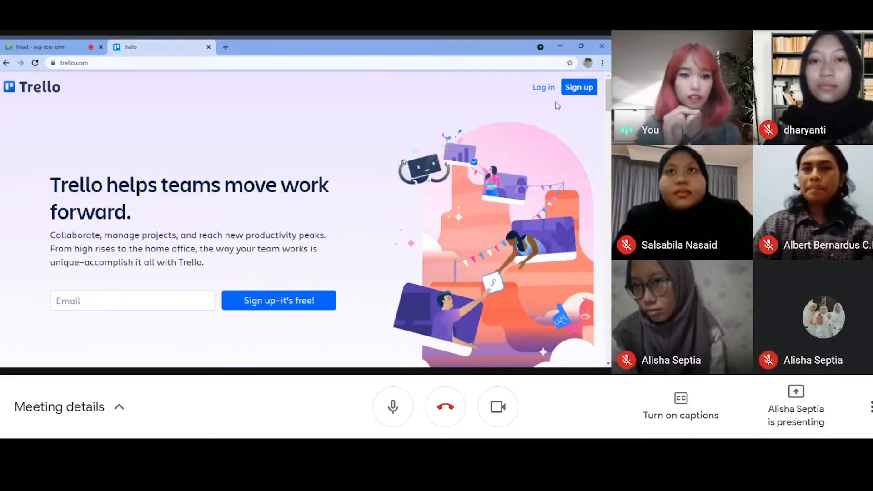
Log in to Trello with the agency account's e-mail and password
{"action": "left_click", "coordinate": [544, 87]}
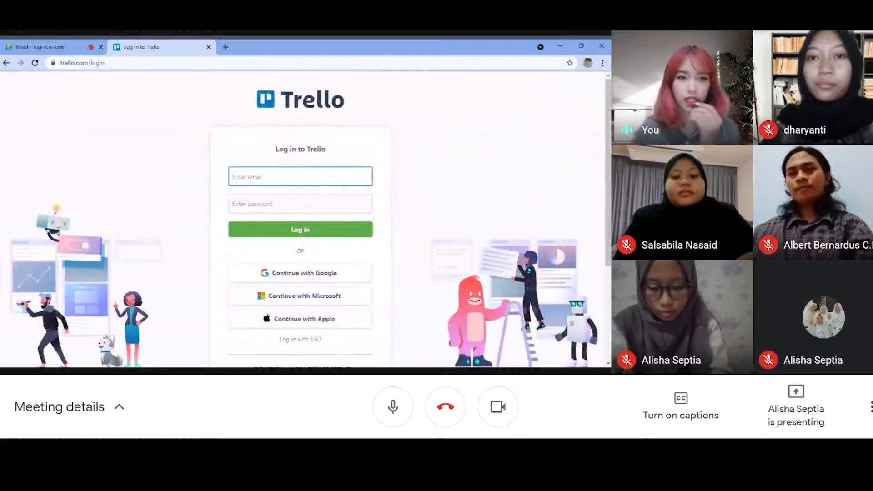
{"action": "type", "text": "sa"}
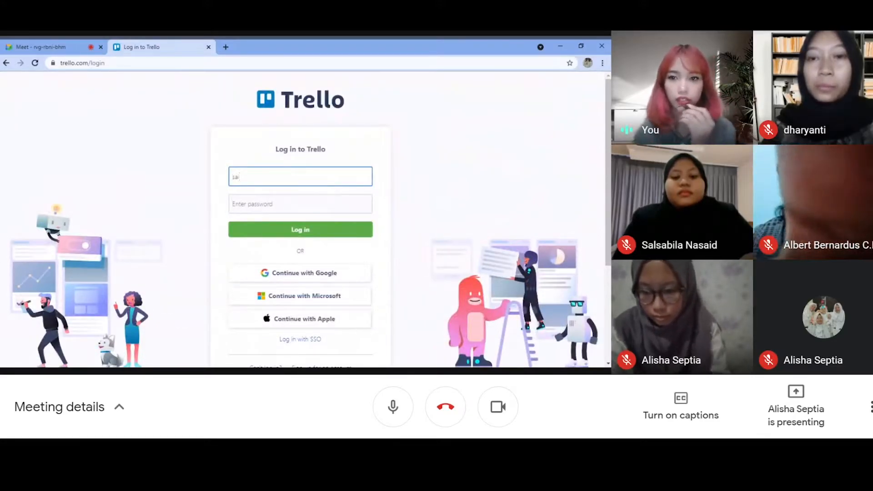
{"action": "key", "text": "Down"}
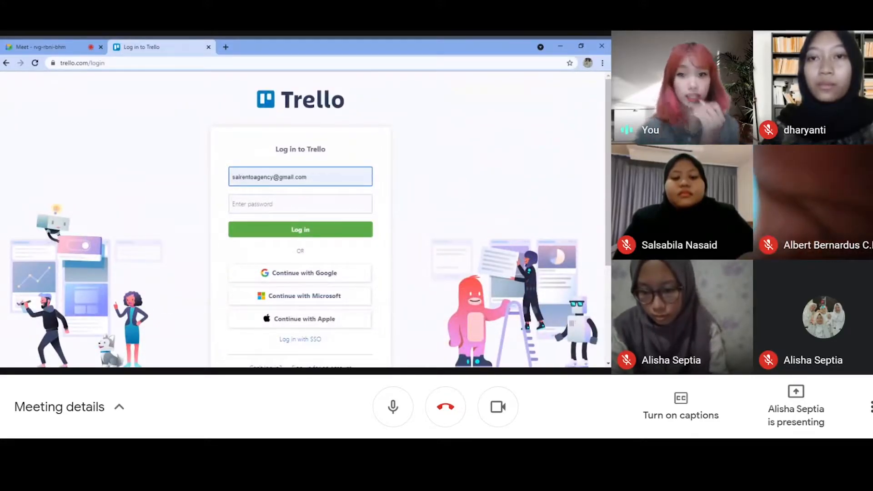
{"action": "key", "text": "Tab"}
{"action": "type", "text": "•••••"}
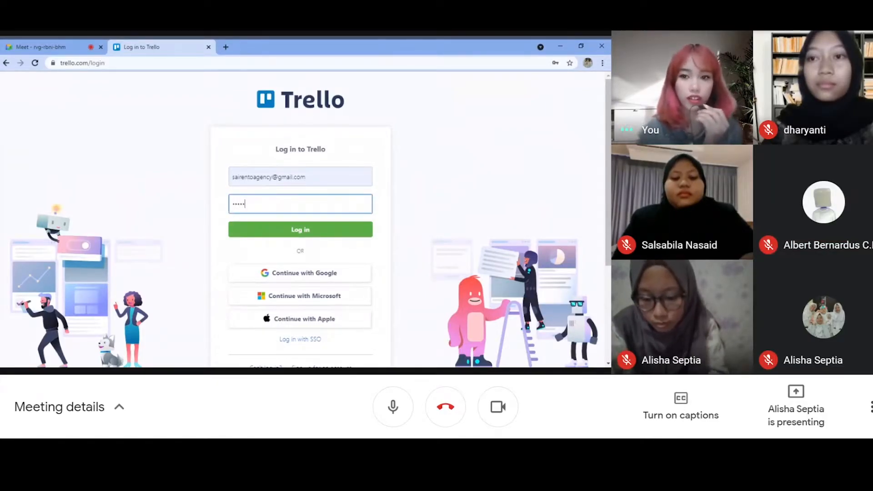
{"action": "type", "text": "•••"}
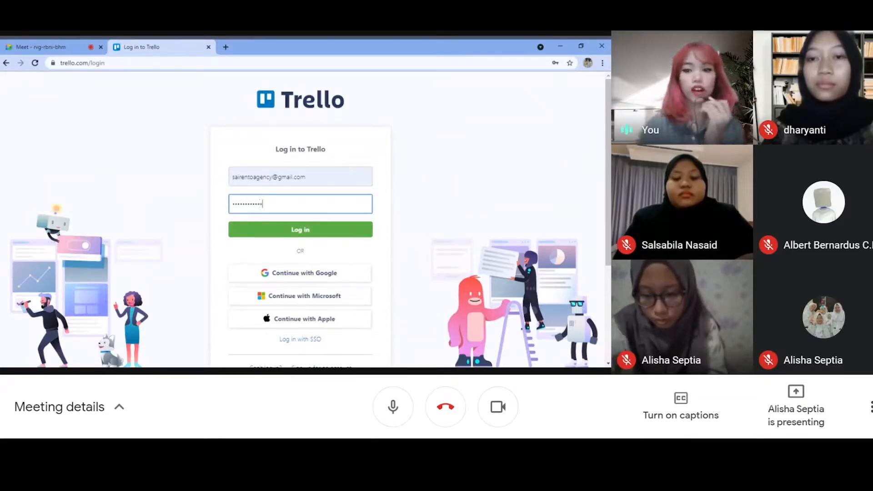
{"action": "type", "text": "••"}
{"action": "left_click", "coordinate": [305, 231]}
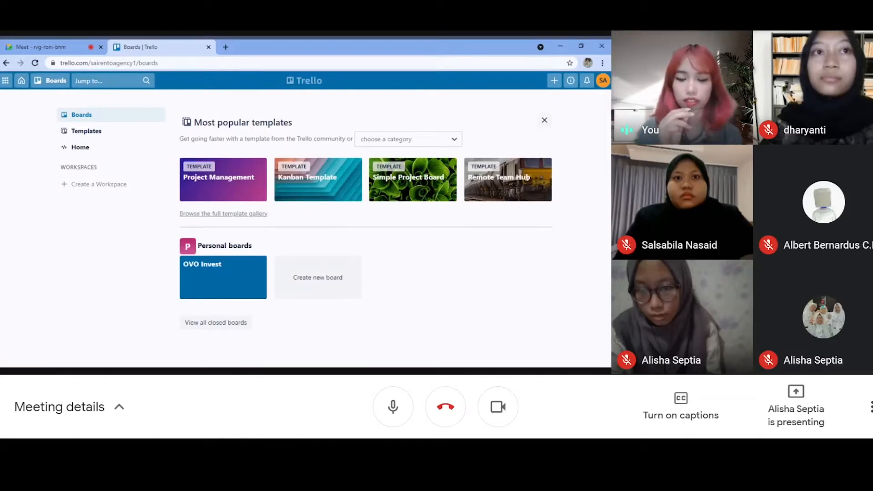
Start a new workspace named "Sairento Agency (Strategi Kreatif)", set its type to Education and open its description for editing
{"action": "left_click", "coordinate": [98, 184]}
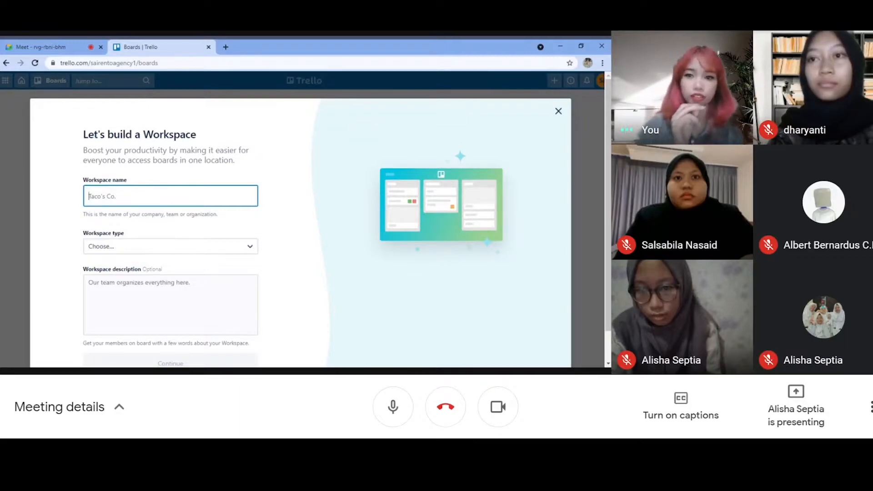
{"action": "type", "text": "Sairento Agency (Strategi Kreatif"}
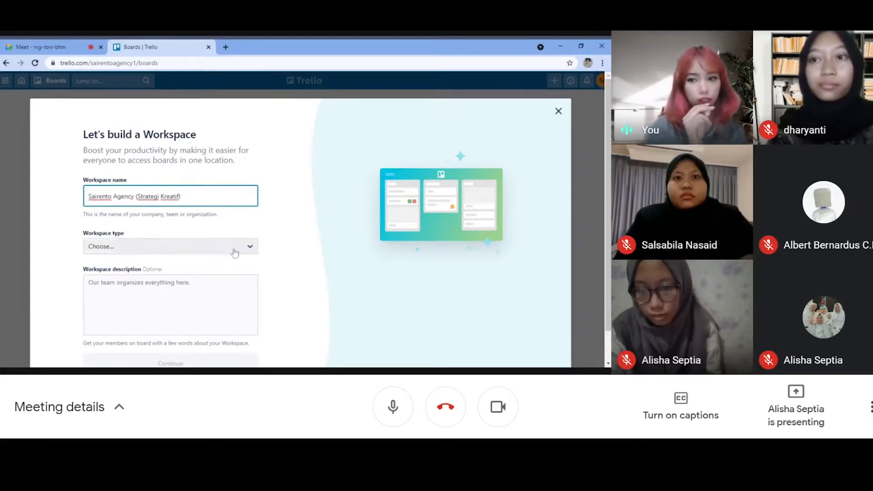
{"action": "left_click", "coordinate": [250, 247]}
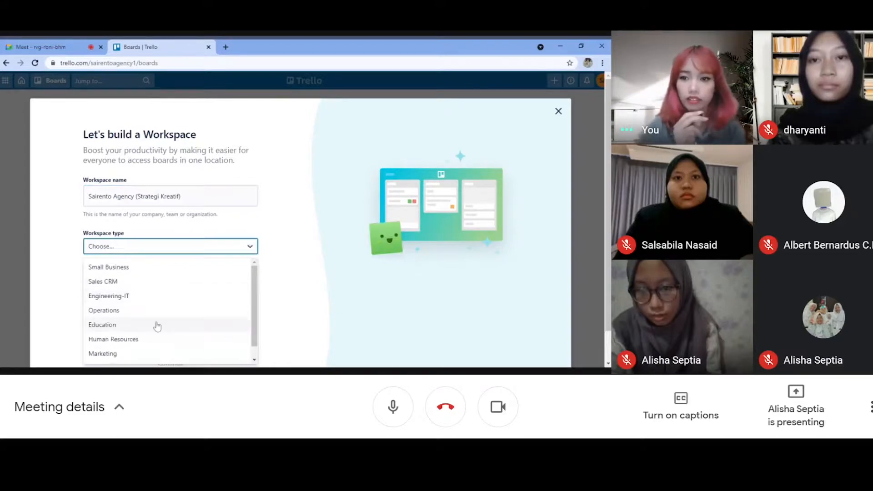
{"action": "left_click", "coordinate": [101, 328]}
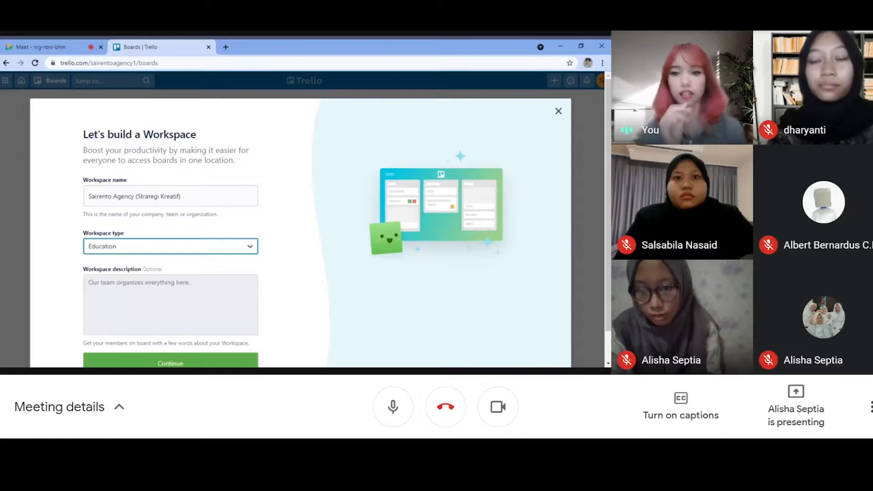
{"action": "left_click", "coordinate": [170, 300]}
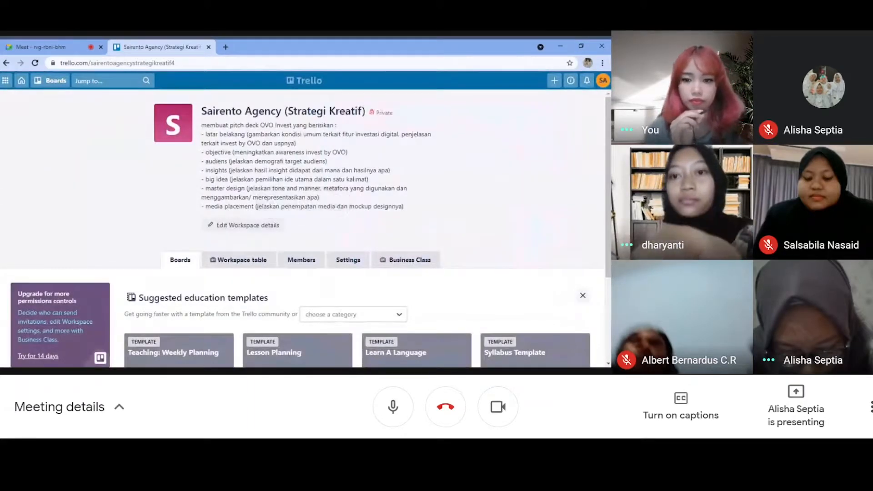
Mute the meeting microphone and set up a new workspace board titled "OVO invest" with a blue background
{"action": "key", "text": "ctrl+d"}
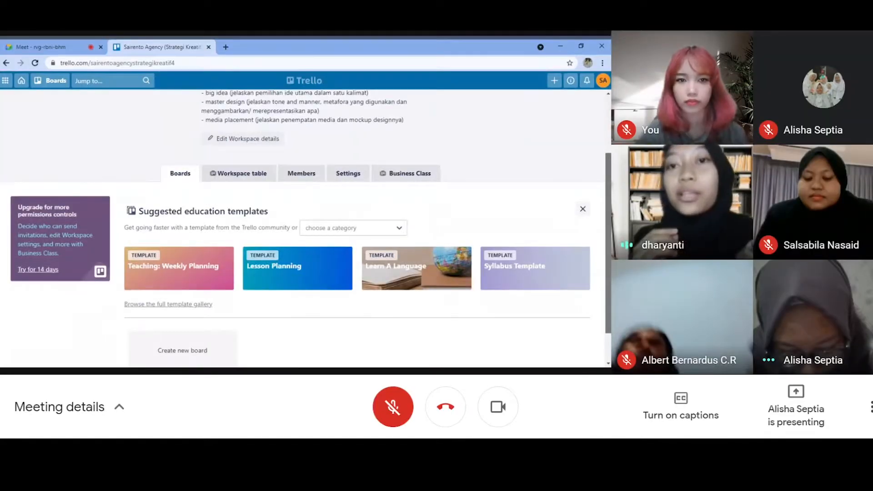
{"action": "mouse_move", "coordinate": [650, 318]}
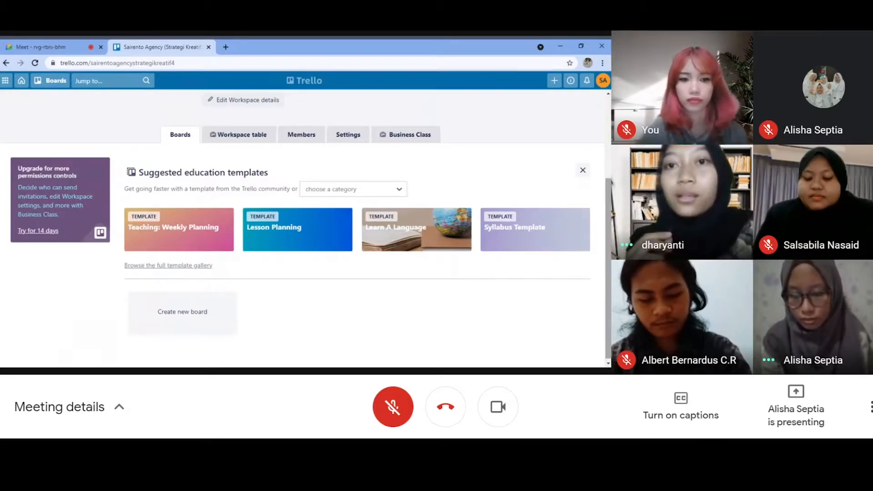
{"action": "left_click", "coordinate": [197, 314]}
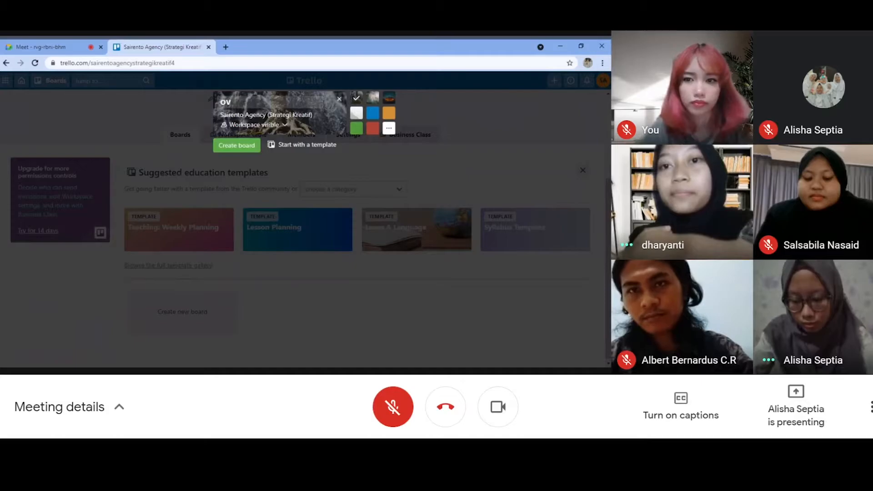
{"action": "type", "text": "O invest"}
{"action": "left_click", "coordinate": [373, 114]}
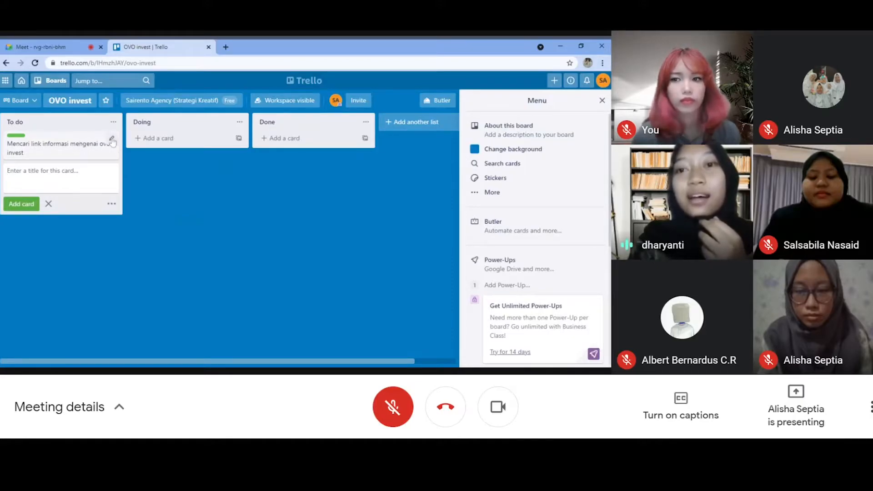
Move the "Mencari link informasi mengenai ovo invest" card to Doing and add a To do card titled "Mencari USP & SMP"
{"action": "left_click_drag", "start_coordinate": [113, 143], "coordinate": [130, 141]}
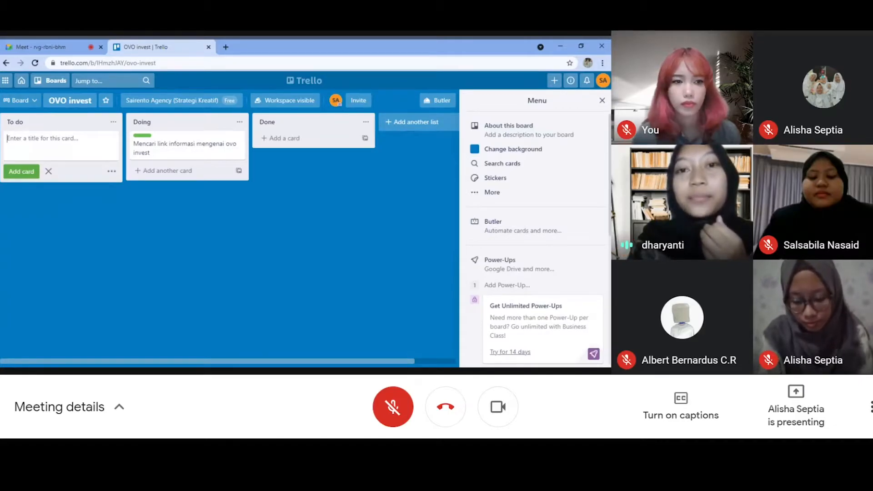
{"action": "type", "text": "Men"}
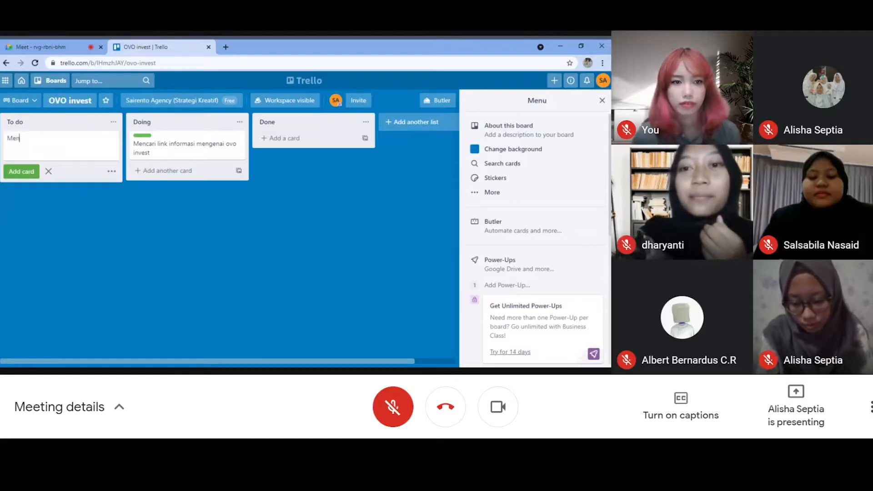
{"action": "type", "text": "cari USP & SMP"}
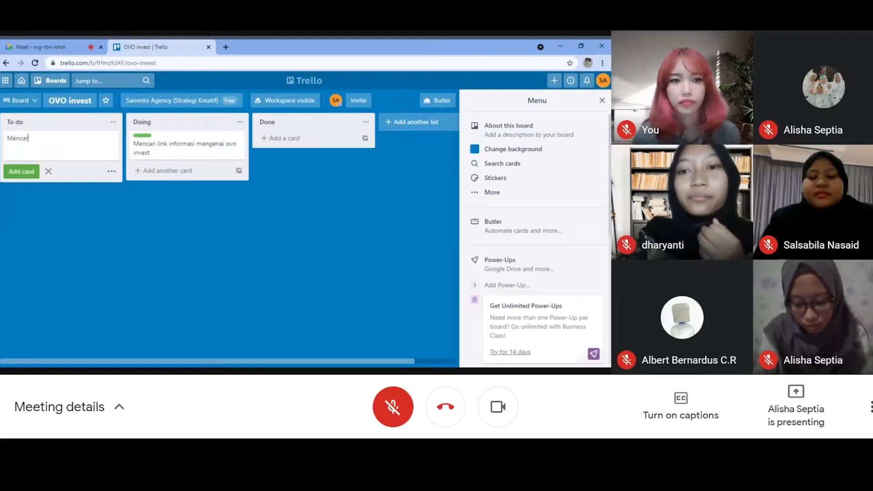
{"action": "key", "text": "Return"}
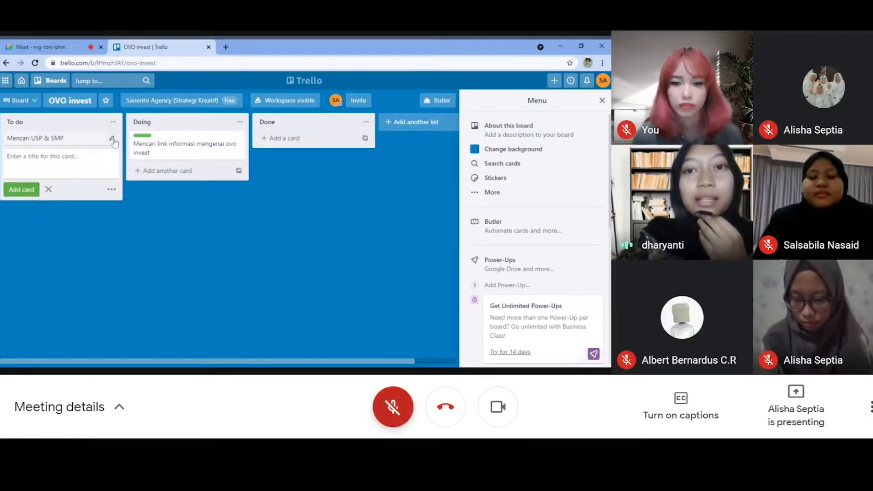
Give the "Mencari USP & SMP" card the orange SP label and move it to the Doing list
{"action": "left_click", "coordinate": [112, 139]}
{"action": "left_click", "coordinate": [150, 156]}
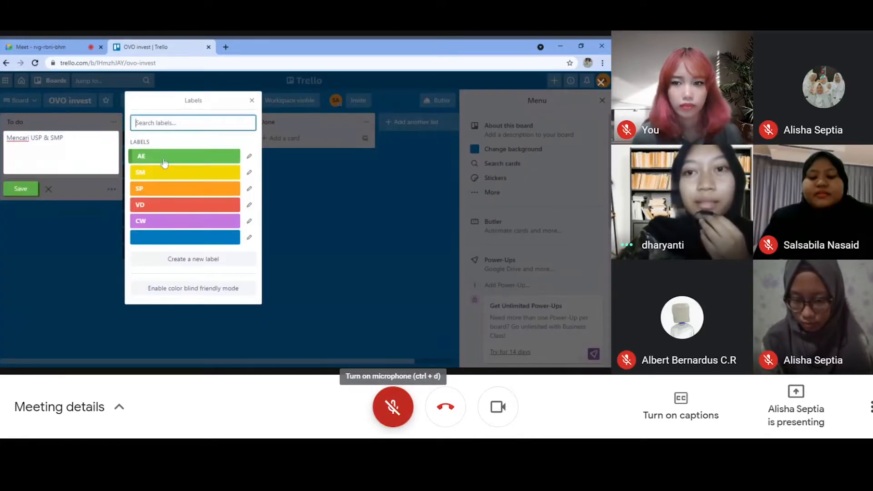
{"action": "left_click", "coordinate": [159, 189]}
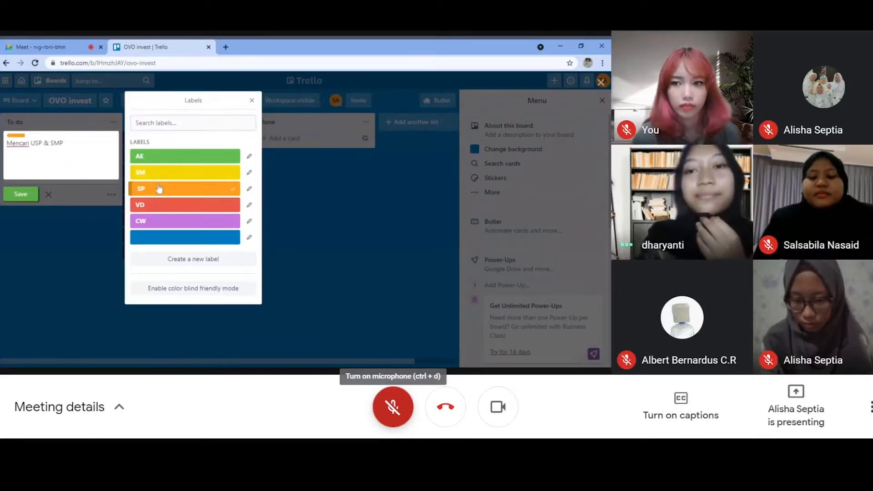
{"action": "left_click", "coordinate": [20, 194]}
{"action": "left_click_drag", "start_coordinate": [66, 136], "coordinate": [178, 148]}
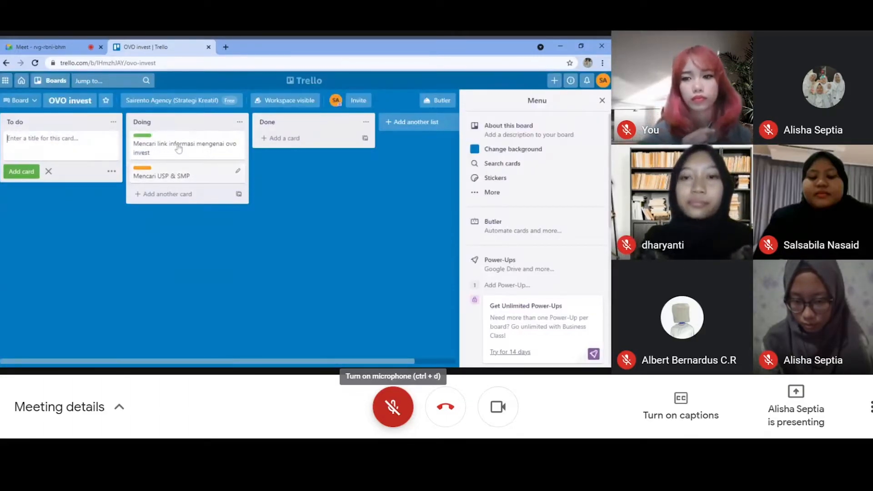
Unmute the meeting microphone and add a To do card titled "Membuat pertanyaan riset di instagram agency"
{"action": "left_click", "coordinate": [393, 407]}
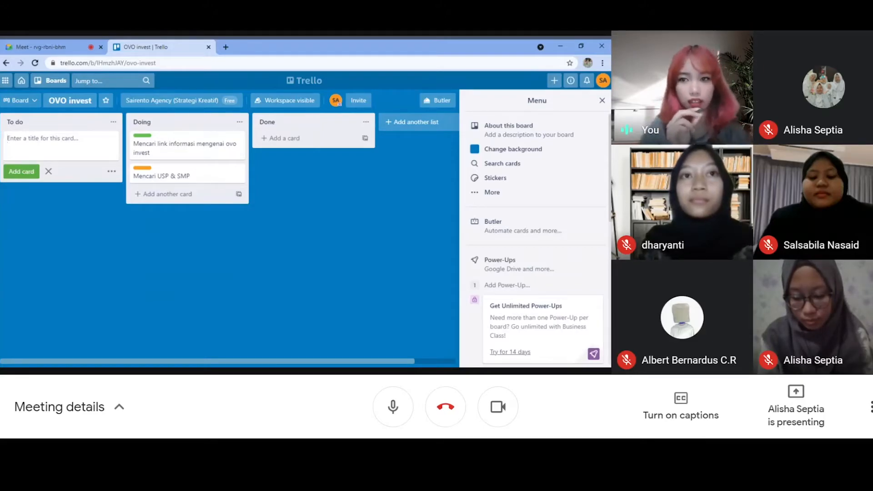
{"action": "type", "text": "Membuat pertanyaan riset di instagram agency"}
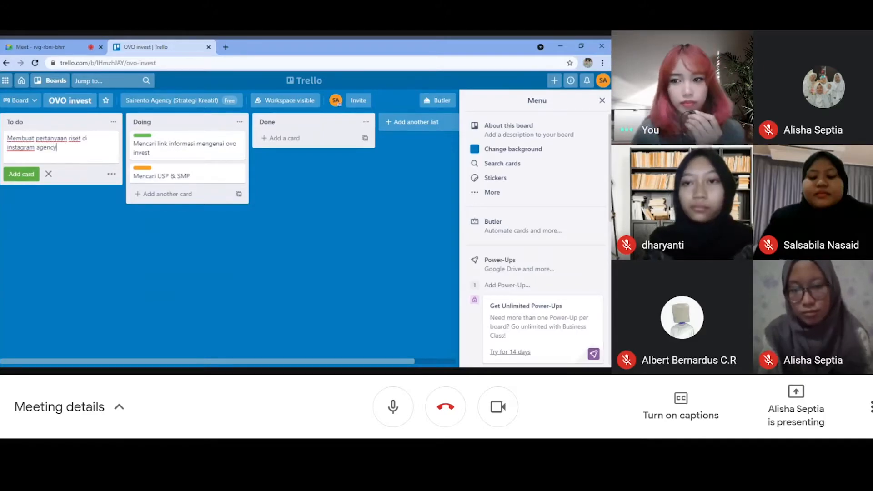
{"action": "left_click", "coordinate": [21, 174]}
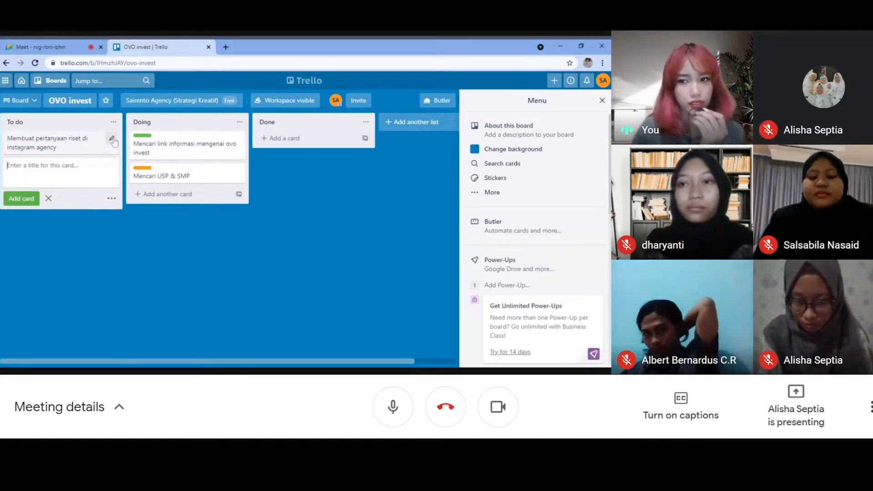
Assign the yellow SM label to the "Membuat pertanyaan riset di instagram agency" card
{"action": "left_click", "coordinate": [111, 139]}
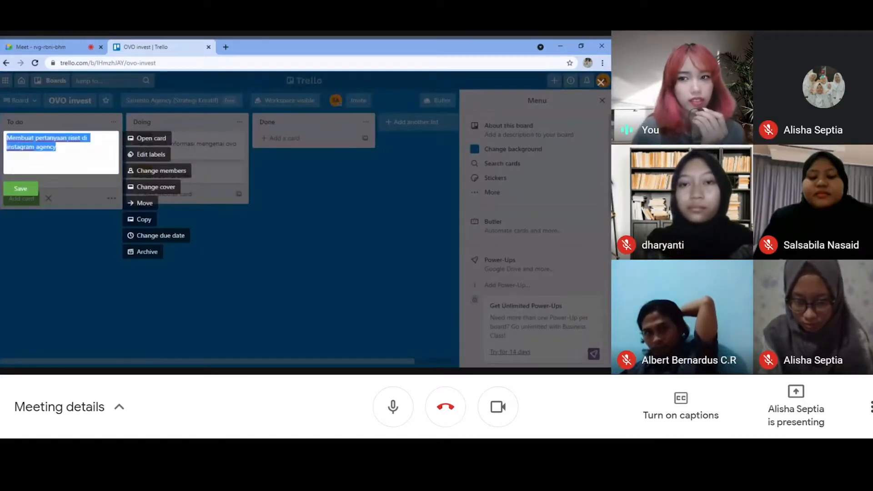
{"action": "left_click", "coordinate": [140, 155]}
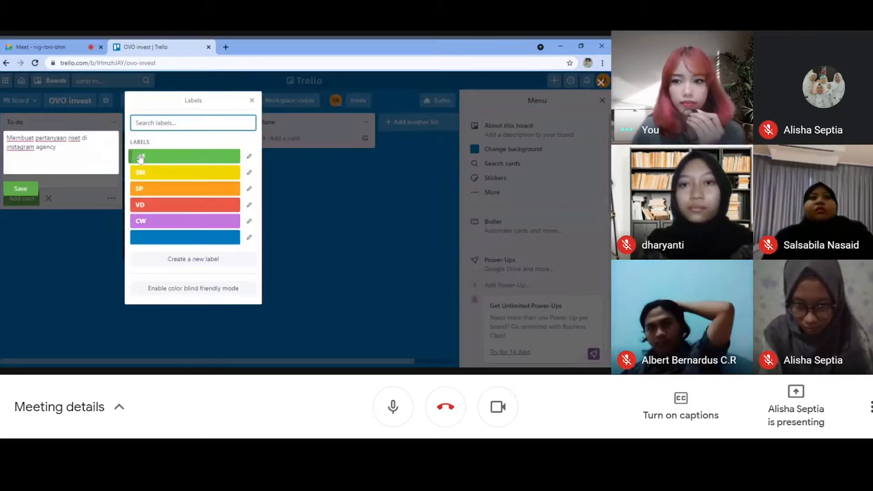
{"action": "left_click", "coordinate": [153, 176]}
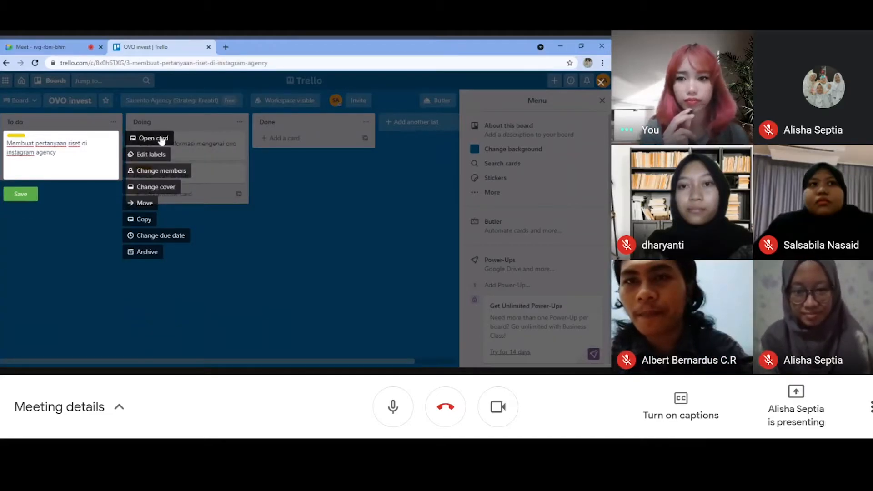
Add the description "Membuat pertanyaan di instagram melalaui fitur polling, kuuis dan pertanyaan" to the "Membuat pertanyaan riset di instagram agency" card
{"action": "left_click", "coordinate": [161, 139]}
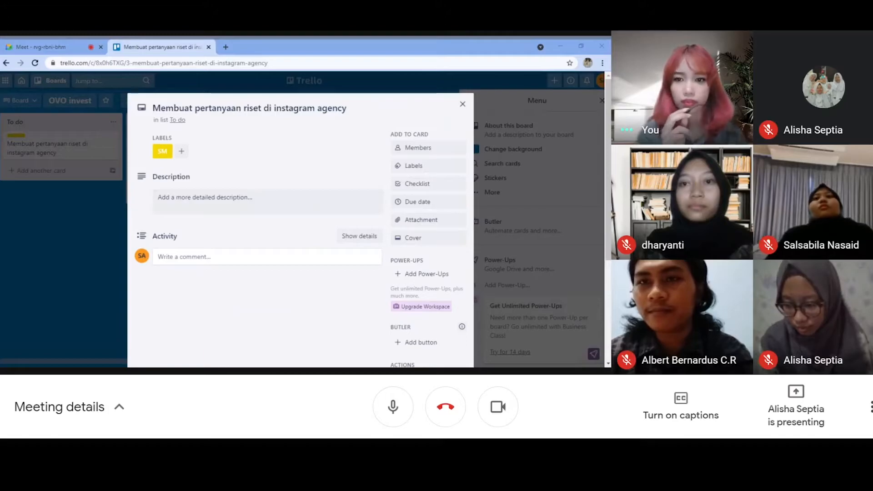
{"action": "left_click", "coordinate": [171, 200]}
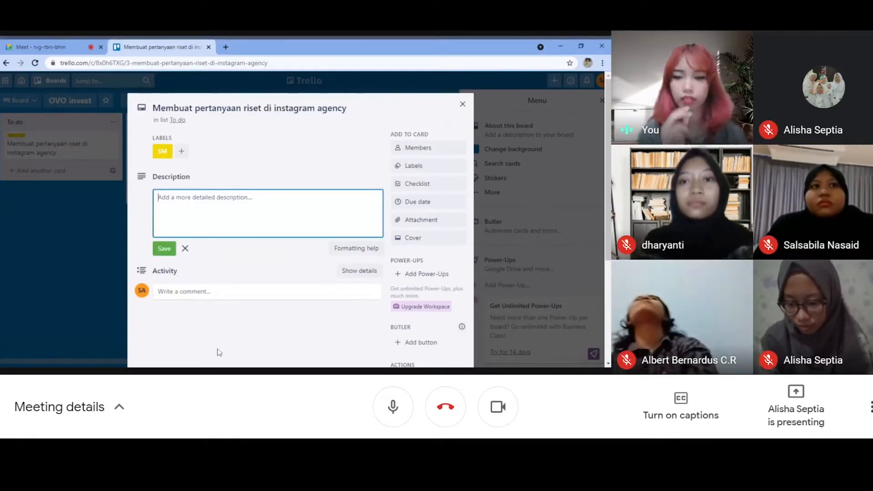
{"action": "left_click", "coordinate": [282, 358]}
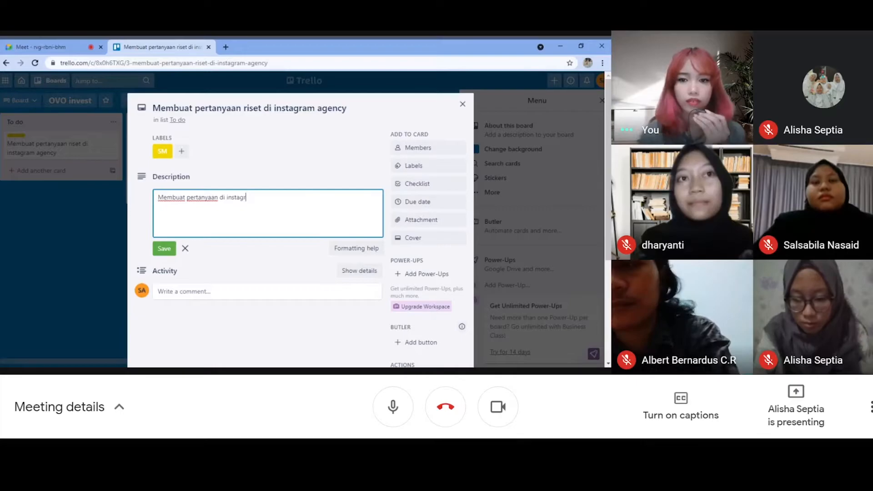
{"action": "type", "text": "ram"}
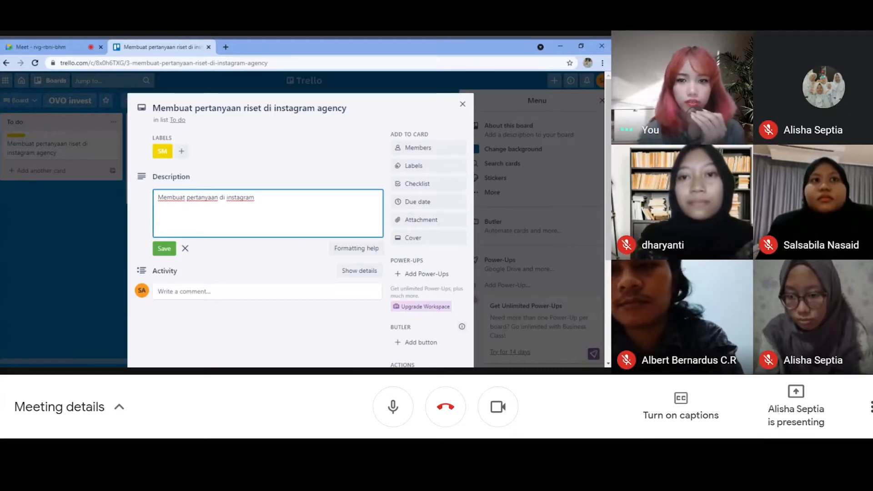
{"action": "type", "text": "ela"}
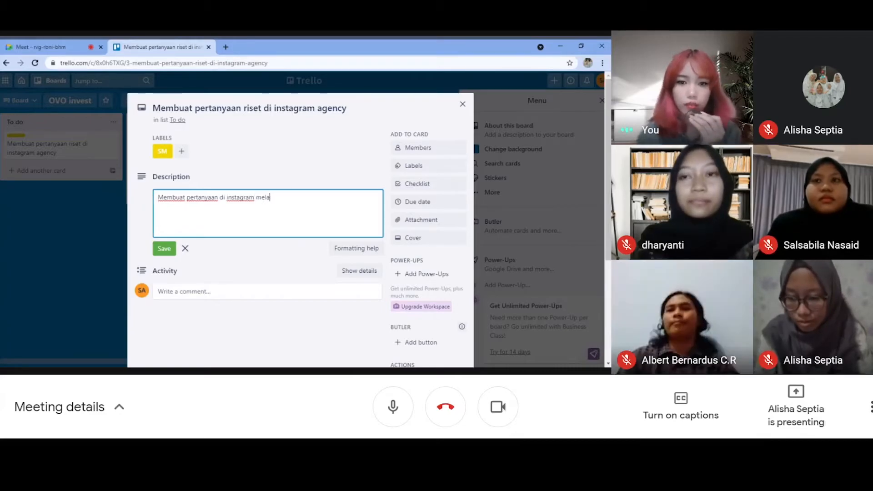
{"action": "type", "text": "ui"}
{"action": "key", "text": "BackSpace"}
{"action": "key", "text": "BackSpace"}
{"action": "key", "text": "BackSpace"}
{"action": "type", "text": "laui fitur polling, kuuis dan pertayaan"}
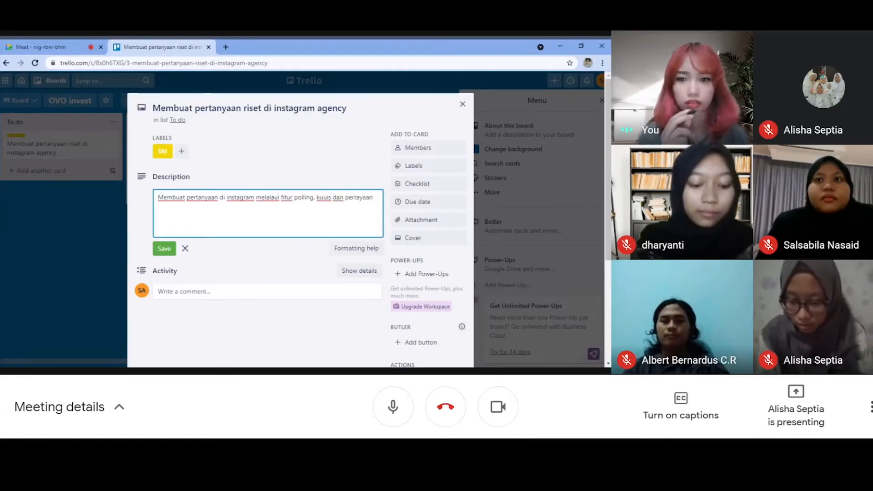
{"action": "key", "text": "Left"}
{"action": "key", "text": "Left"}
{"action": "type", "text": "n"}
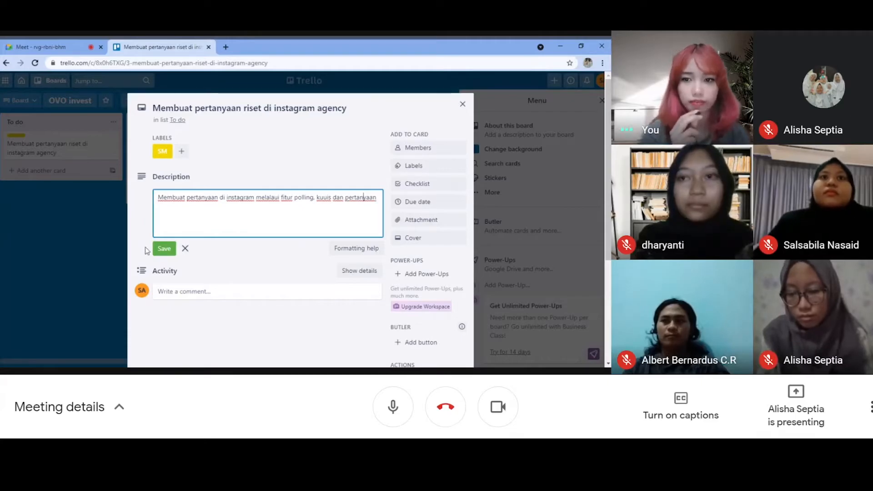
{"action": "left_click", "coordinate": [164, 249]}
Set the due date of the "Membuat pertanyaan riset di instagram agency" card to 04/23/2021 at 5:28 PM and close the card
{"action": "left_click", "coordinate": [416, 204]}
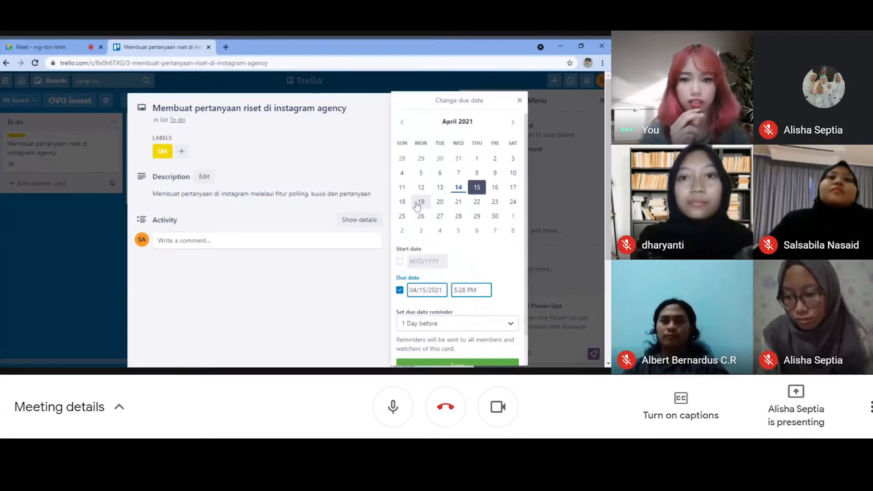
{"action": "left_click", "coordinate": [498, 204]}
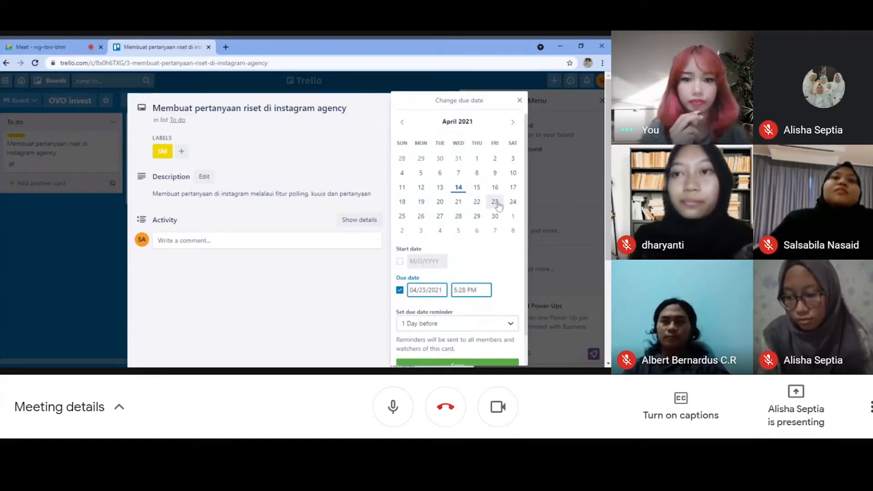
{"action": "left_click_drag", "start_coordinate": [609, 208], "coordinate": [611, 212]}
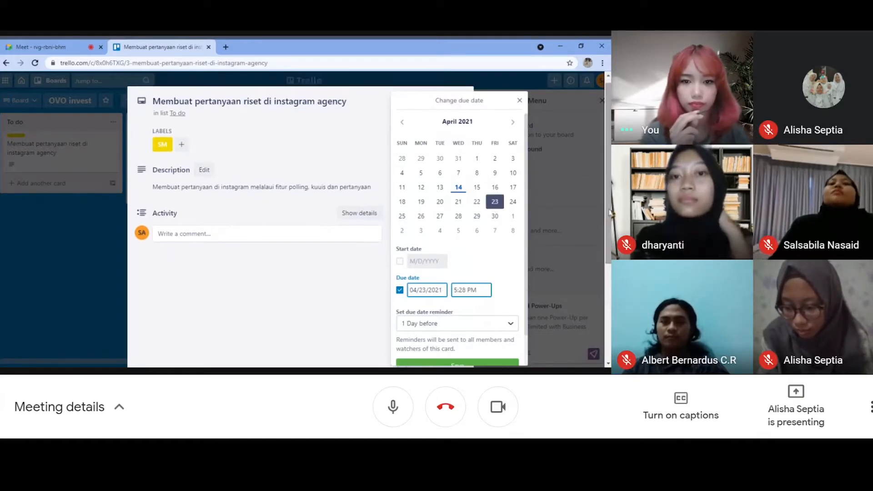
{"action": "left_click", "coordinate": [468, 364]}
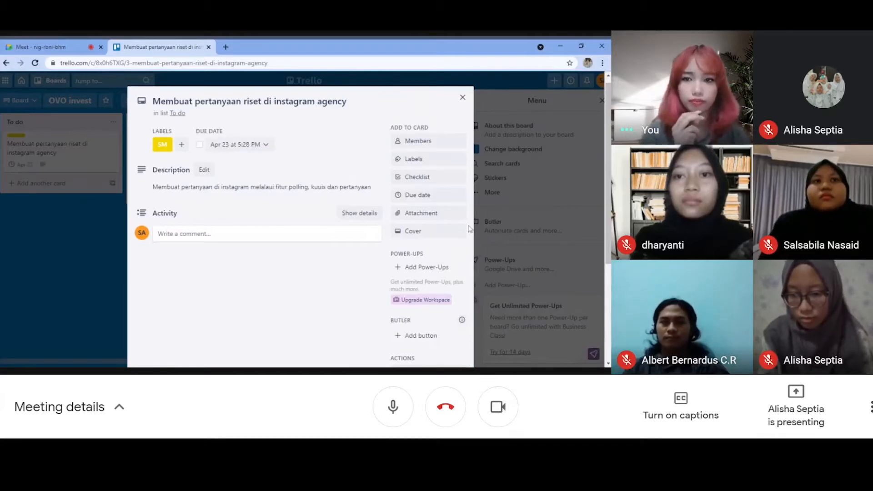
{"action": "left_click", "coordinate": [463, 98]}
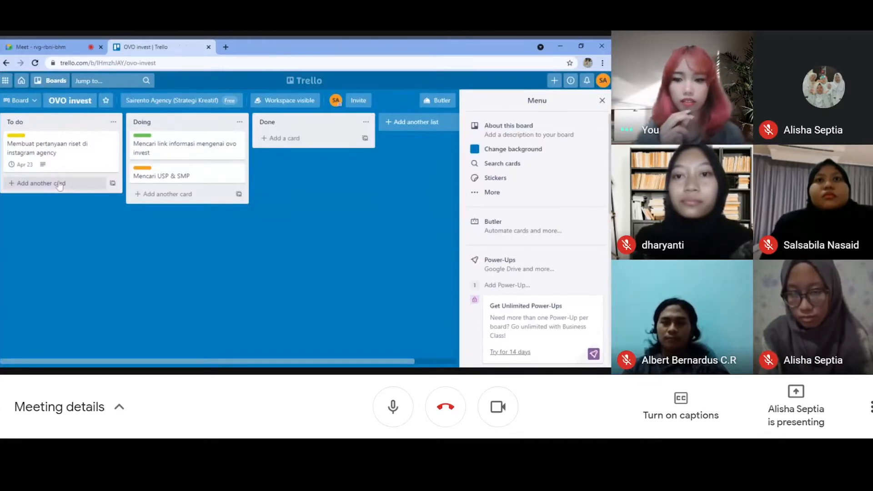
Add a To do card titled "Menganalisa jawaban dari audiens di instagram"
{"action": "left_click", "coordinate": [37, 184]}
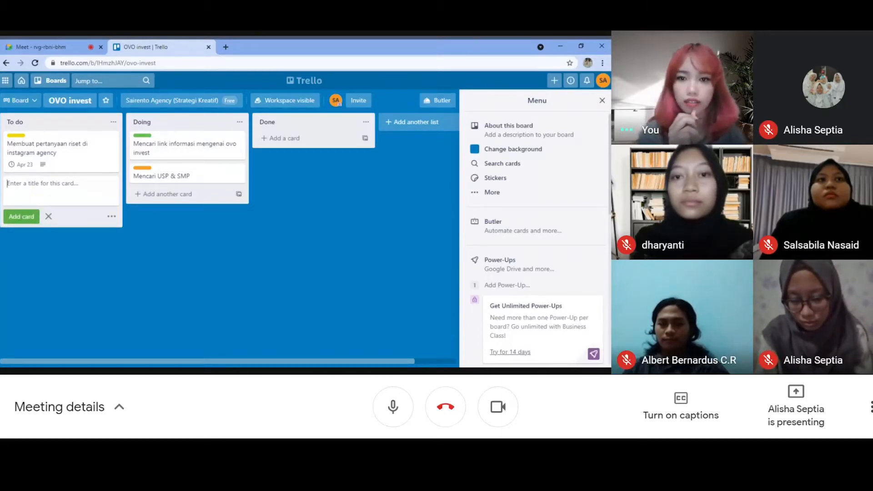
{"action": "type", "text": "Menganalisa"}
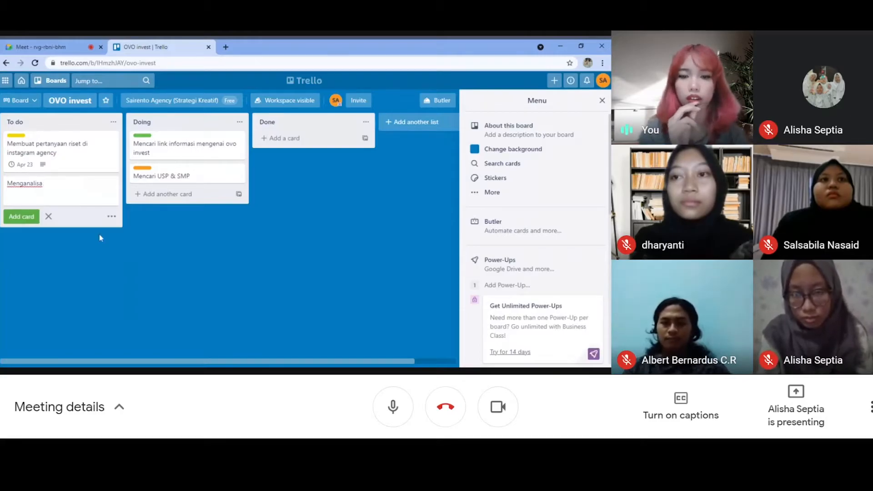
{"action": "type", "text": "jawaban dari audiens di instagram"}
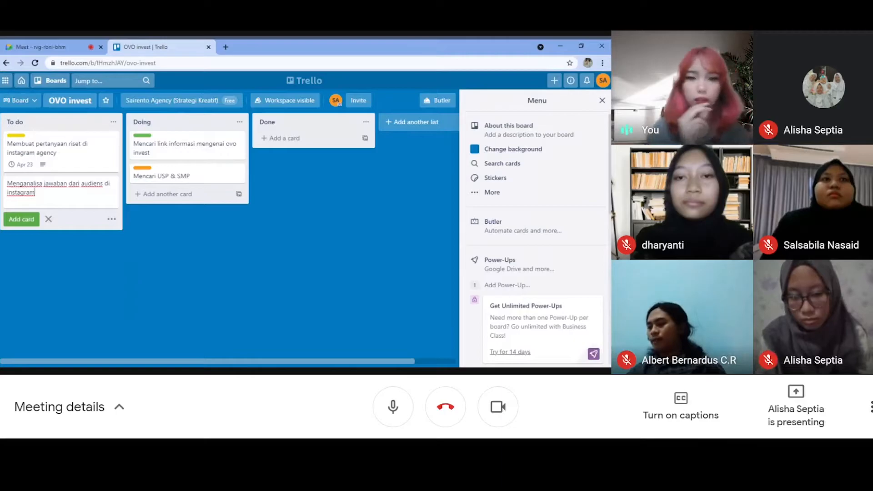
{"action": "left_click", "coordinate": [21, 219]}
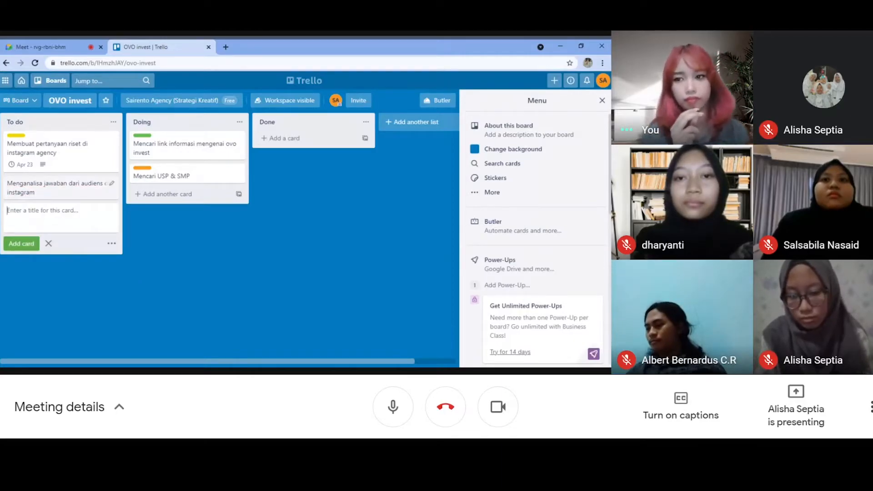
Assign the yellow SM label to the "Menganalisa jawaban dari audiens di instagram" card
{"action": "left_click", "coordinate": [111, 183]}
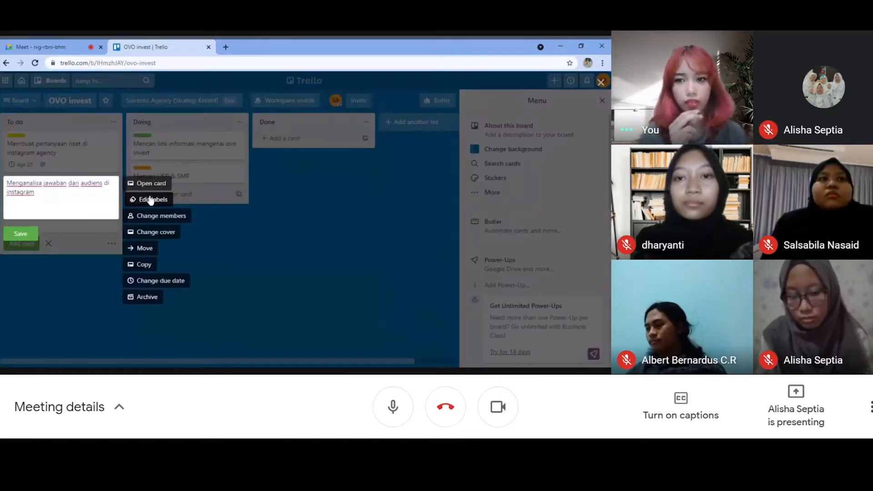
{"action": "left_click", "coordinate": [150, 200]}
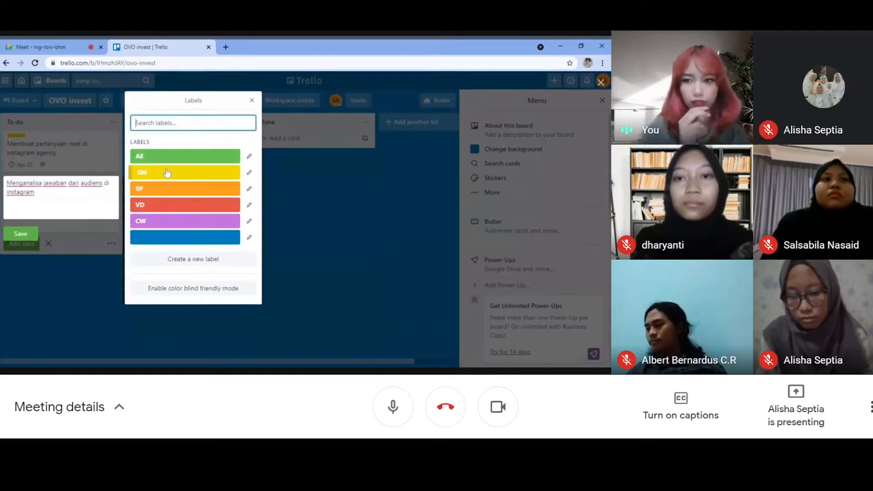
{"action": "left_click", "coordinate": [167, 173]}
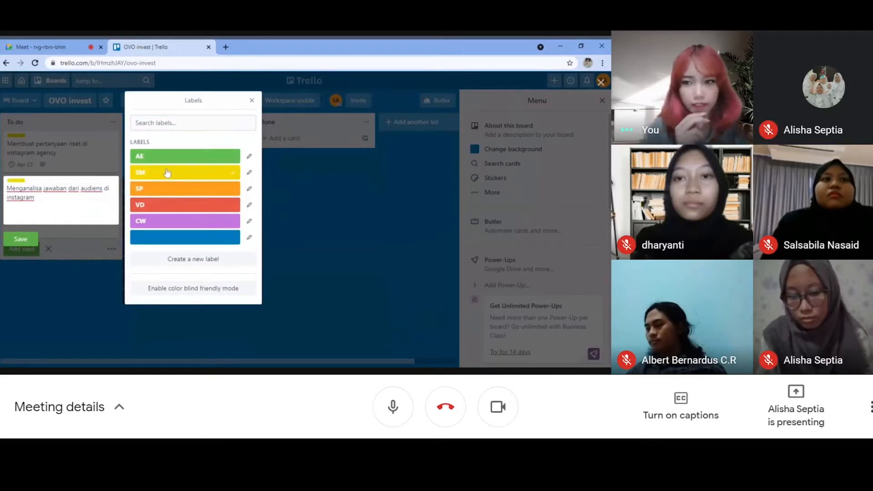
{"action": "left_click", "coordinate": [28, 244]}
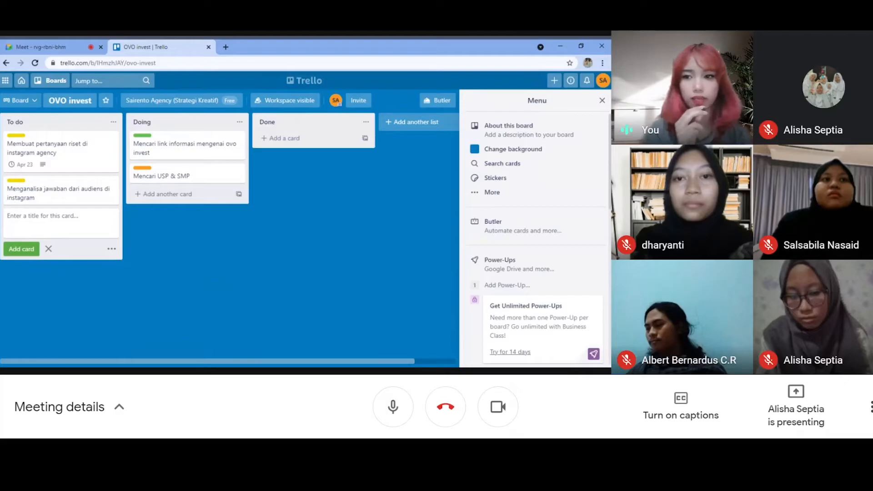
Describe the "Menganalisa jawaban dari audiens di instagram" card as "menganalisa hasil total followers instagram,total view instastory,jenis kelamin,usia,domisili,pekerjaan,mengetahui tentang investasi,benefit berinvestasi,tempat yang aman untuk berinvestasi,mengetahui ovo invest"
{"action": "left_click", "coordinate": [114, 182]}
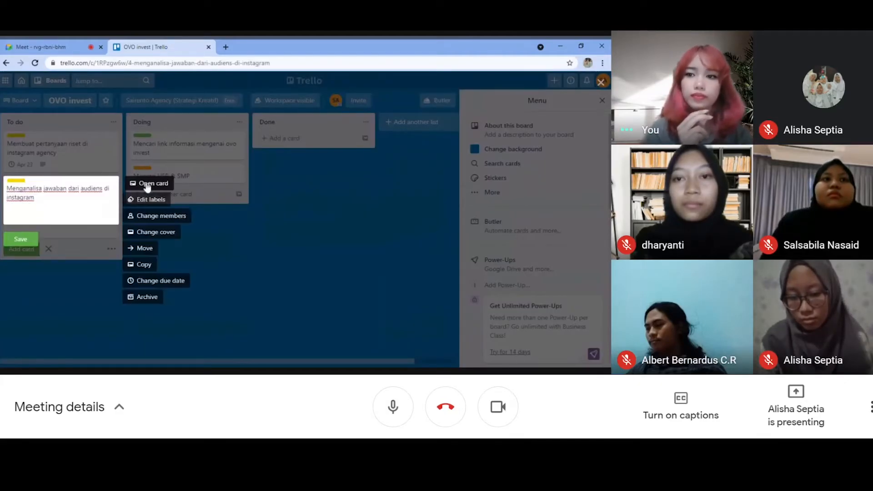
{"action": "left_click", "coordinate": [147, 184]}
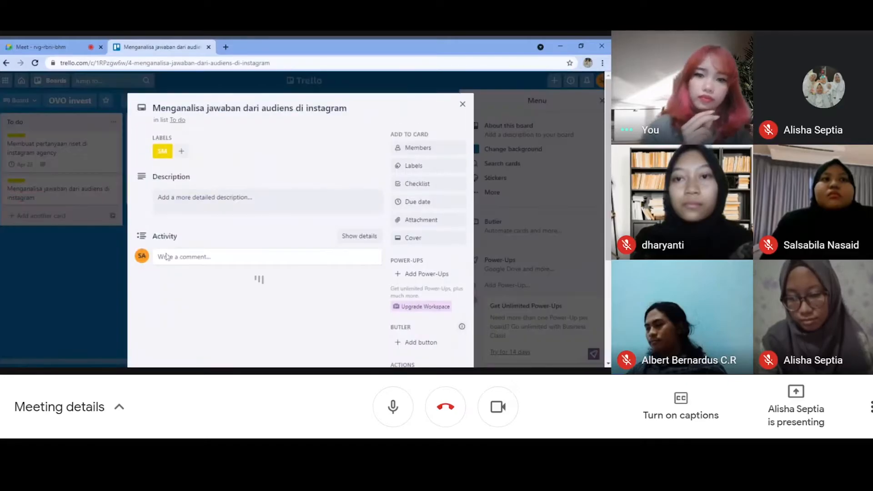
{"action": "left_click", "coordinate": [226, 204]}
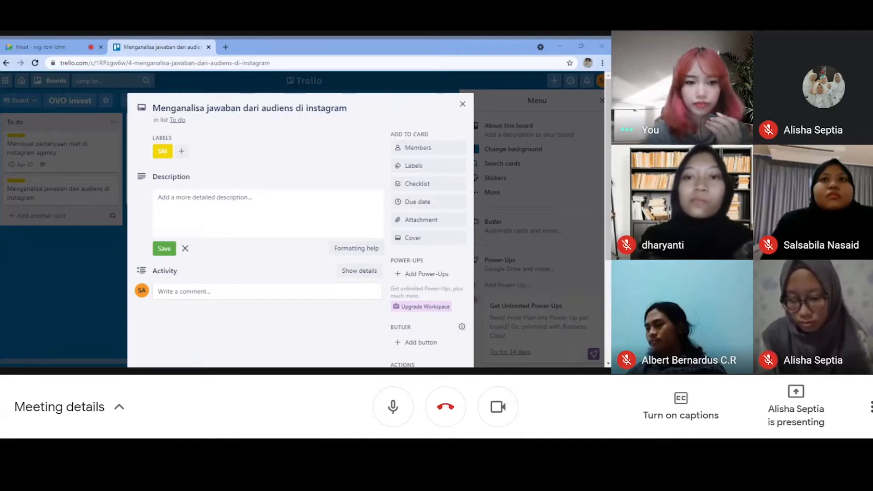
{"action": "key", "text": "alt+Tab"}
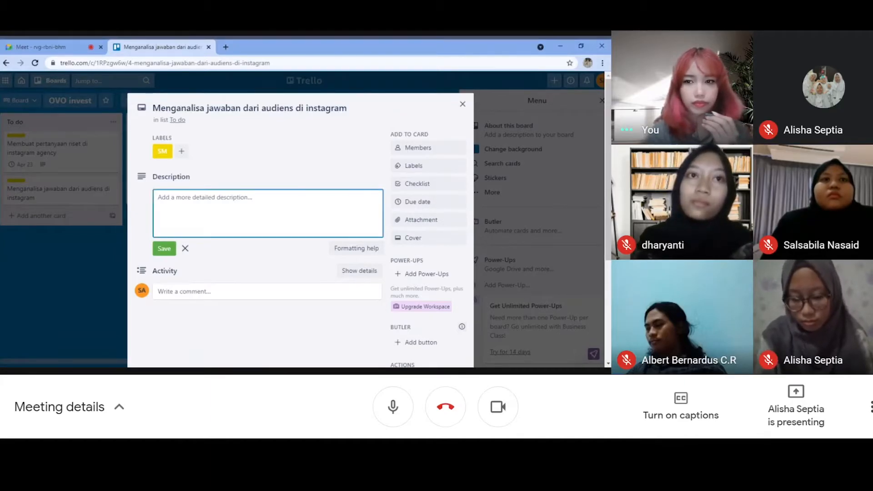
{"action": "type", "text": "menganalisa hasil total followers instagram,total view instastory,jenis kelamin,usia,domisili,pekerjaan,mengetahui tentang investasi,benefit berinvestasi,tempat yang aman untuk berinvestasi,mengetahui ovo invest"}
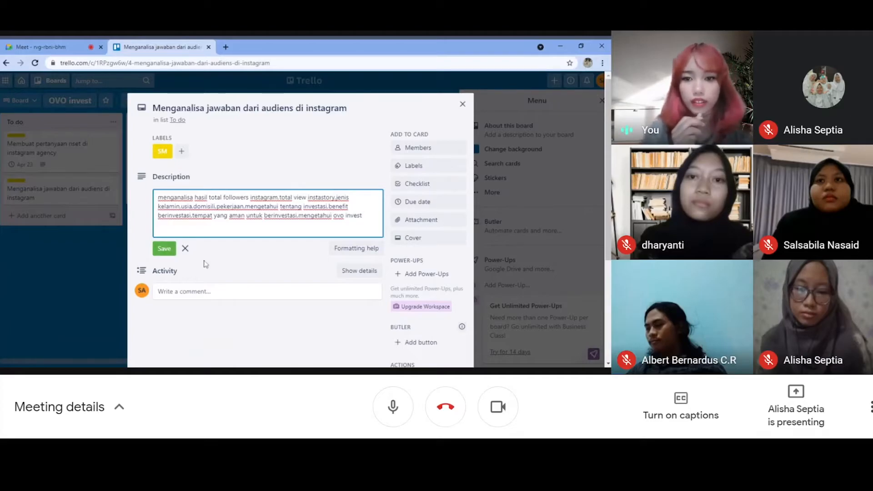
{"action": "left_click", "coordinate": [166, 249]}
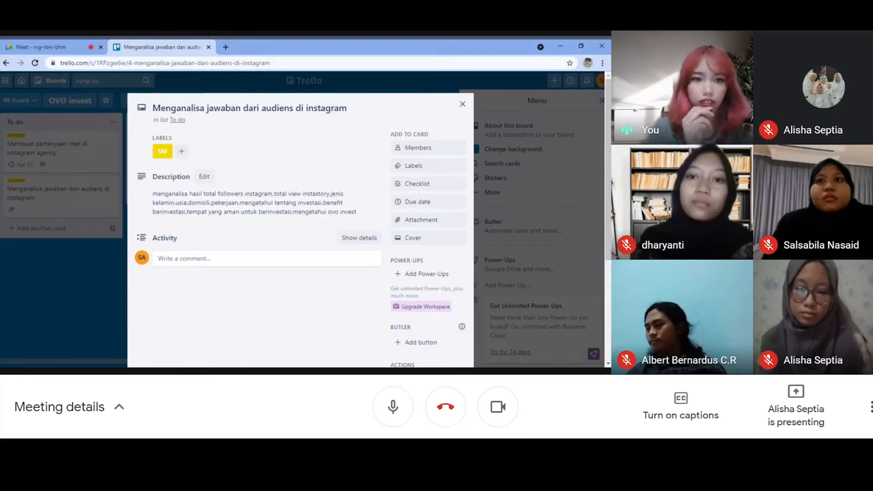
Set the due date of the "Menganalisa jawaban dari audiens di instagram" card to 04/23/2021 at 12:00 AM
{"action": "left_click", "coordinate": [416, 202]}
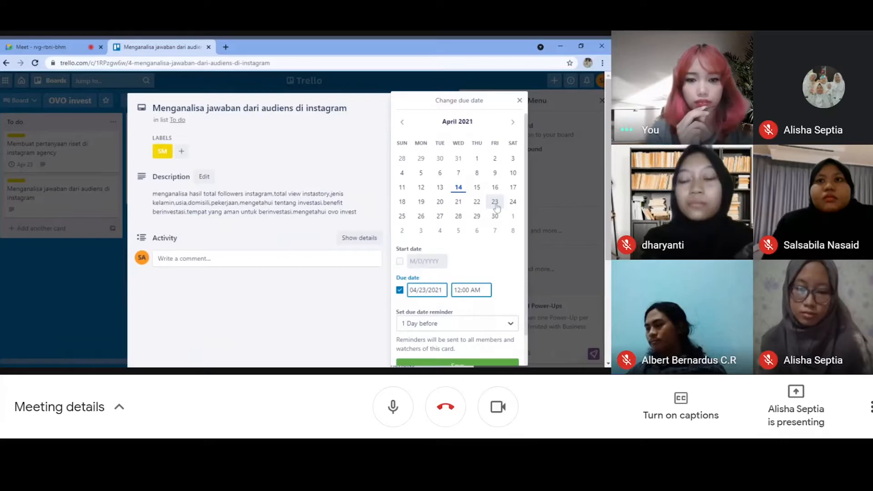
{"action": "left_click", "coordinate": [495, 205]}
{"action": "left_click", "coordinate": [469, 363]}
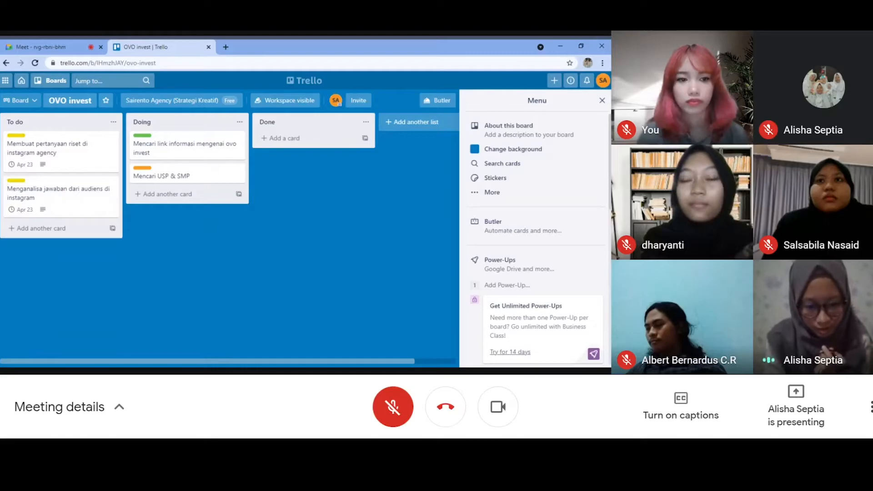
Add a To do card titled "Membuat visual representasi Ovo Invest"
{"action": "left_click", "coordinate": [43, 232]}
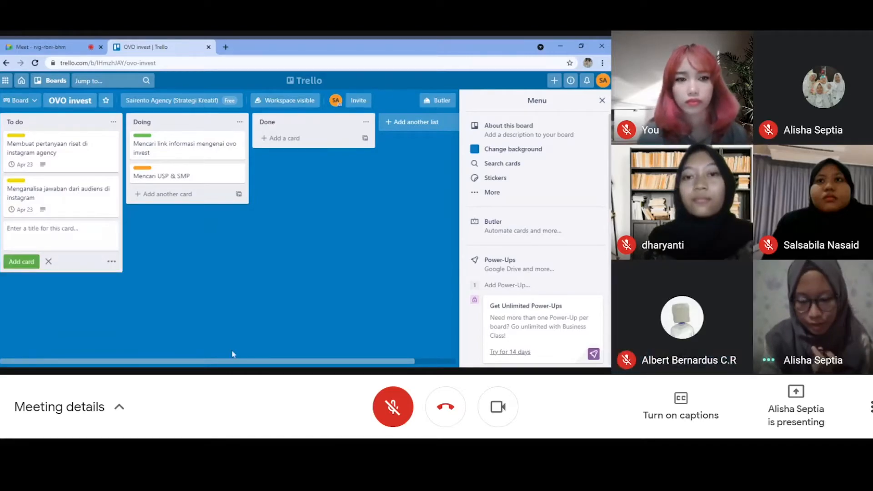
{"action": "type", "text": "Membuat visual representasi Ovo Invest"}
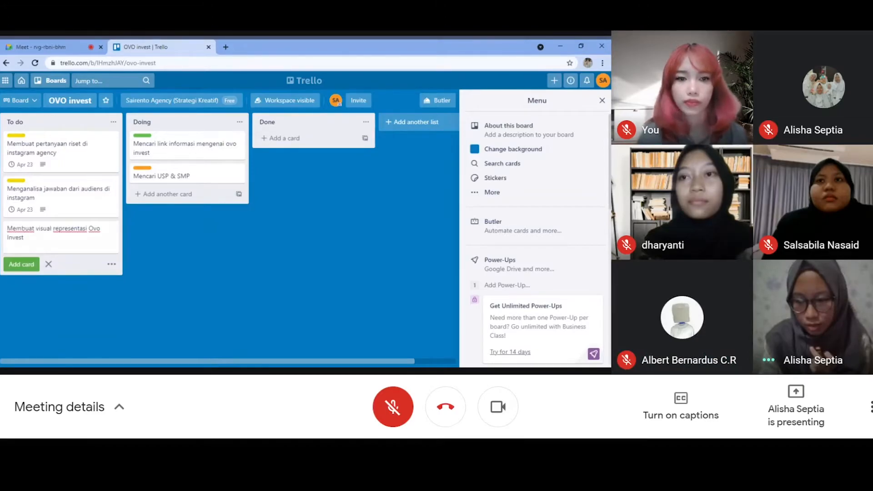
{"action": "left_click", "coordinate": [136, 254]}
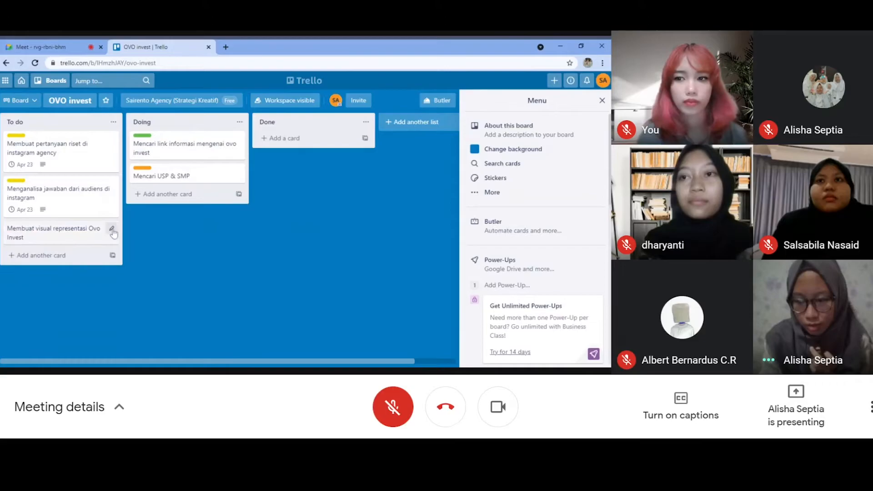
Assign the red VD label to the "Membuat visual representasi Ovo Invest" card
{"action": "left_click", "coordinate": [112, 229]}
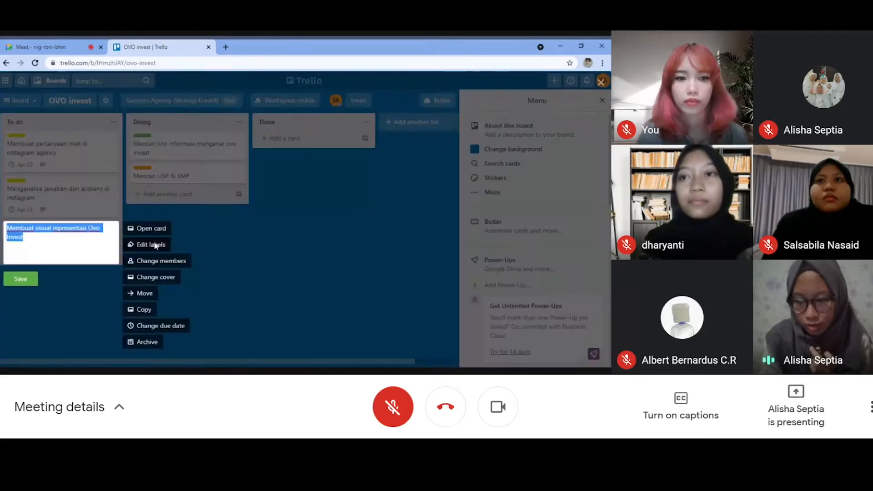
{"action": "left_click", "coordinate": [156, 244]}
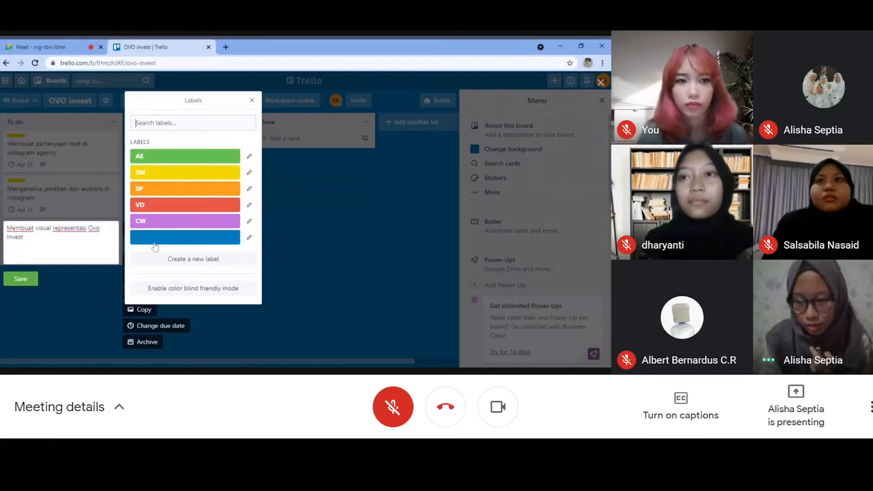
{"action": "left_click", "coordinate": [176, 205]}
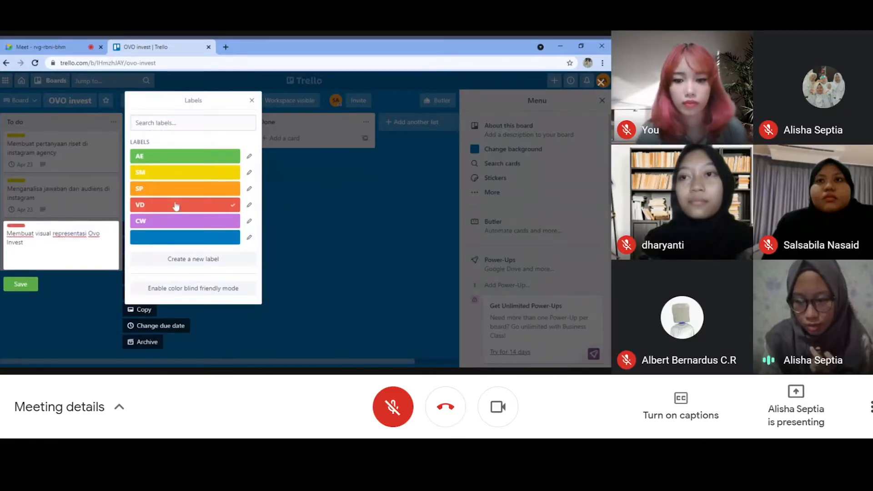
{"action": "left_click", "coordinate": [26, 285]}
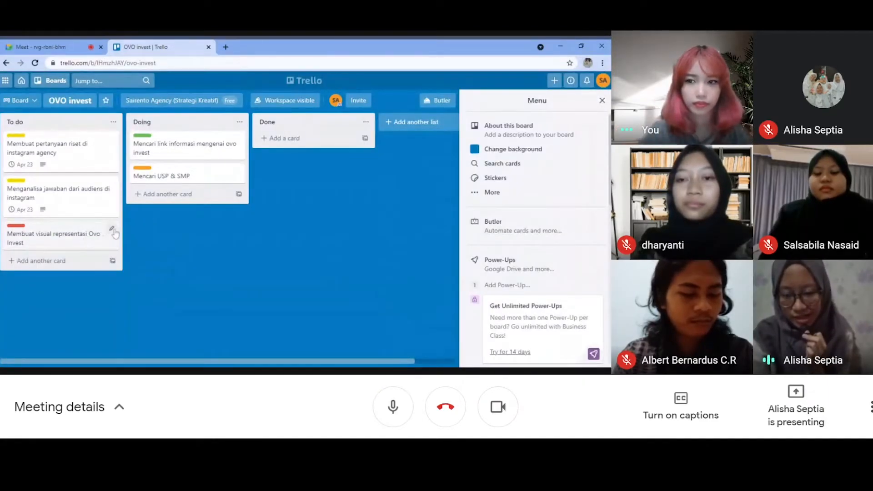
Describe the "Membuat visual representasi Ovo Invest" card as "Kami memilih gembok dan password karena kedua object tersebut merupakan simbol dari aman"
{"action": "left_click", "coordinate": [115, 233]}
{"action": "left_click", "coordinate": [136, 230]}
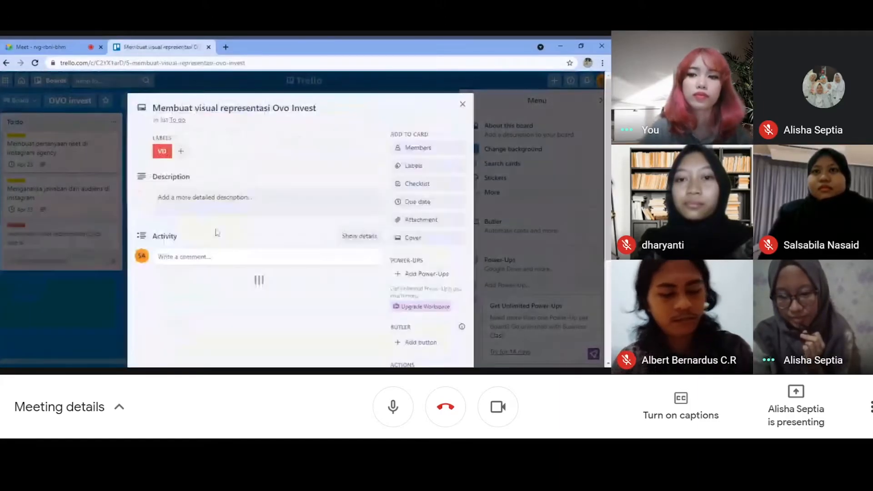
{"action": "left_click", "coordinate": [213, 200]}
{"action": "left_click", "coordinate": [298, 370]}
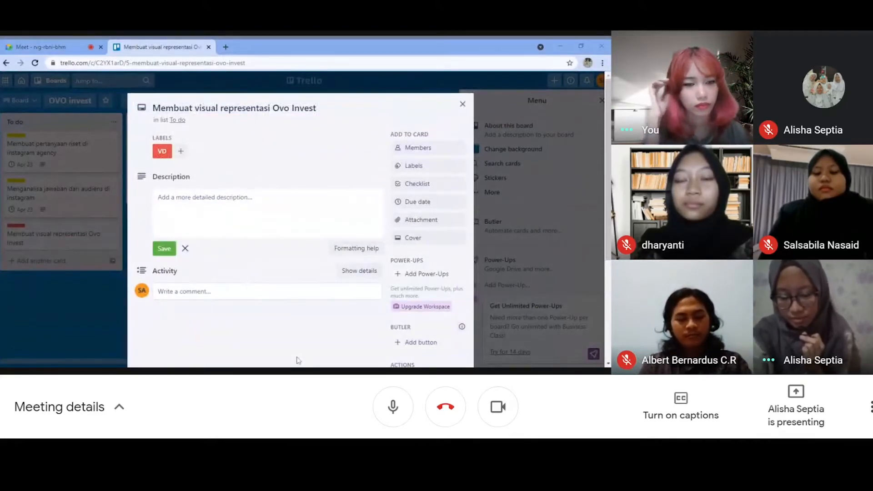
{"action": "left_click", "coordinate": [196, 199]}
{"action": "key", "text": "ctrl+v"}
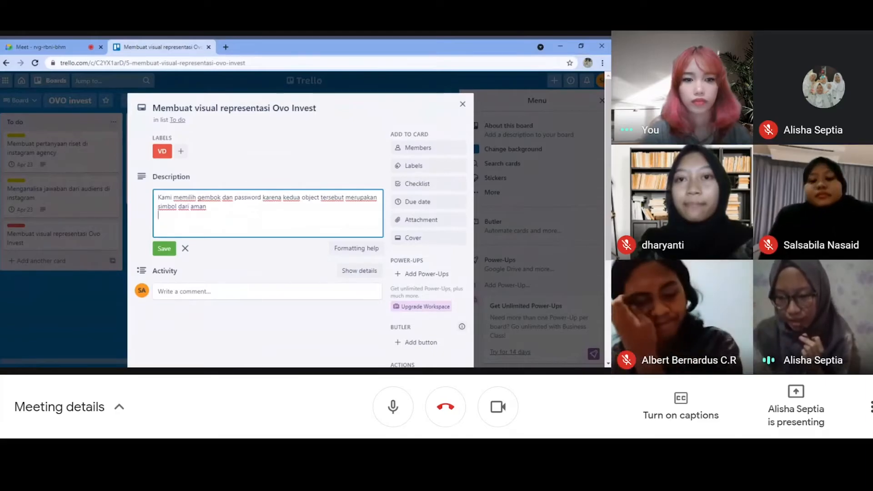
Set the due date of the "Membuat visual representasi Ovo Invest" card to 04/23/2021 at 12:00 AM and save its description
{"action": "left_click", "coordinate": [436, 202]}
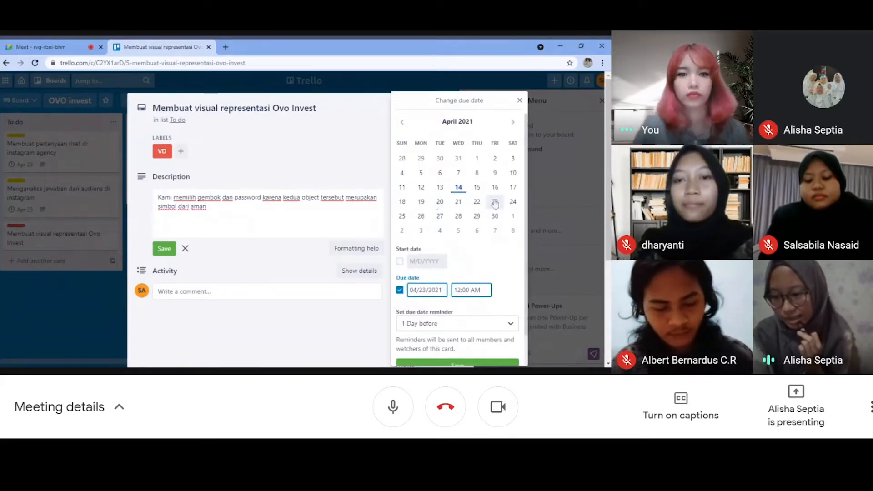
{"action": "left_click", "coordinate": [469, 365]}
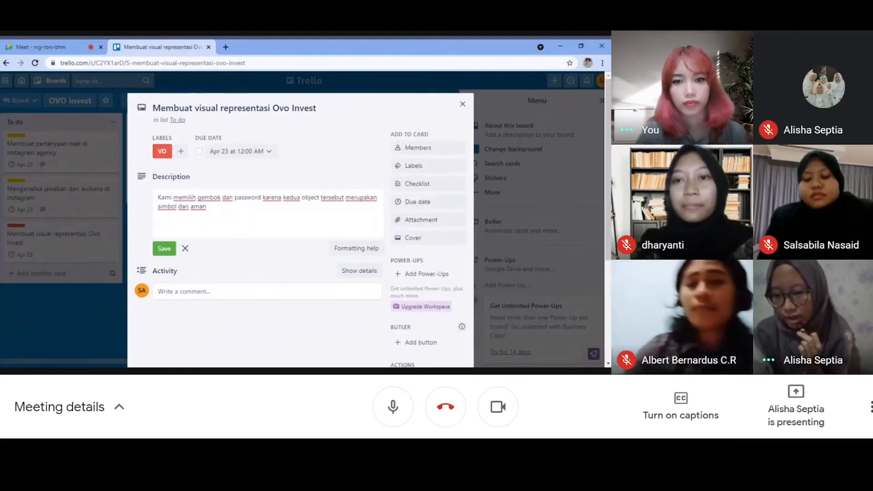
{"action": "left_click", "coordinate": [164, 248]}
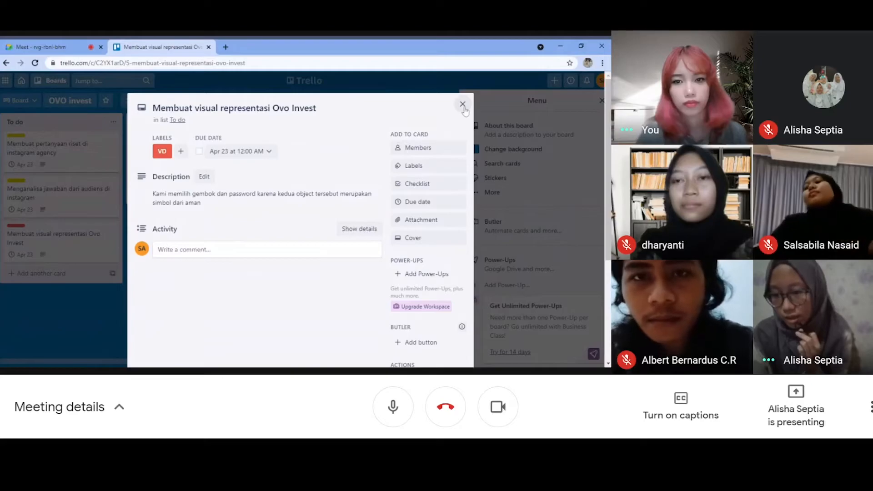
{"action": "left_click", "coordinate": [463, 106]}
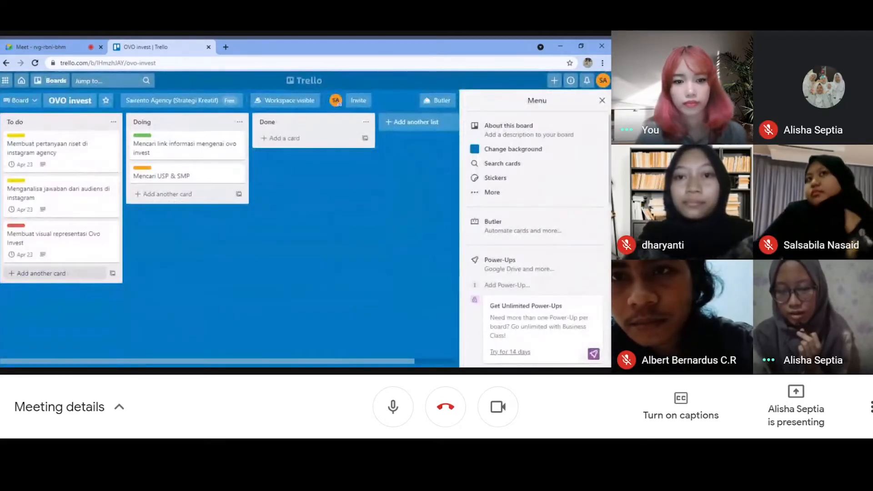
Add a To do card titled "Membuat mindmapping OVo"
{"action": "left_click", "coordinate": [81, 274]}
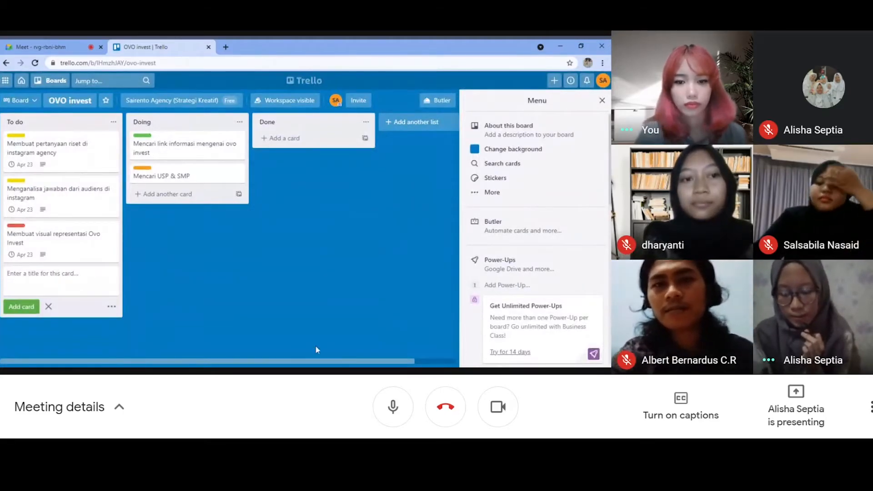
{"action": "key", "text": "ctrl+d"}
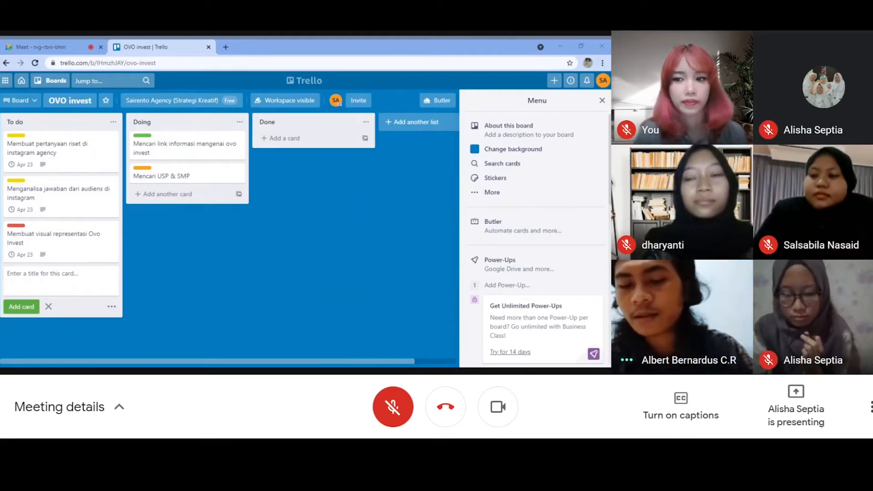
{"action": "type", "text": "Membuat mindmapping"}
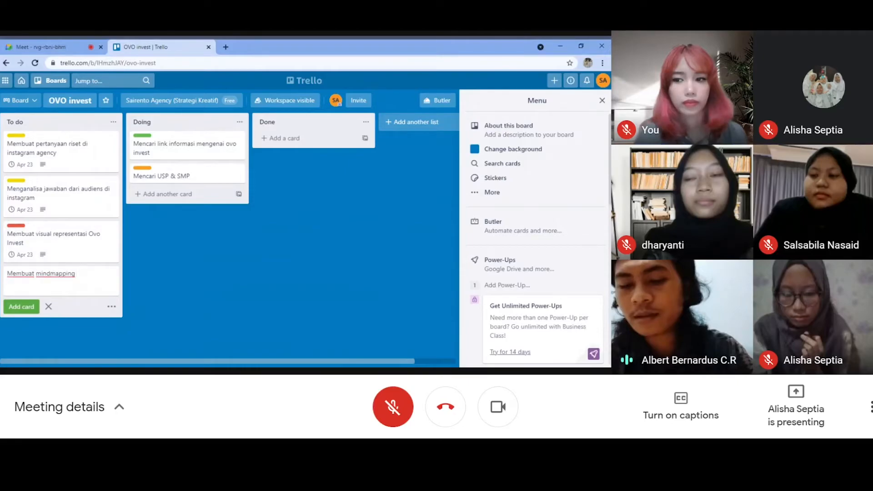
{"action": "type", "text": " OVo"}
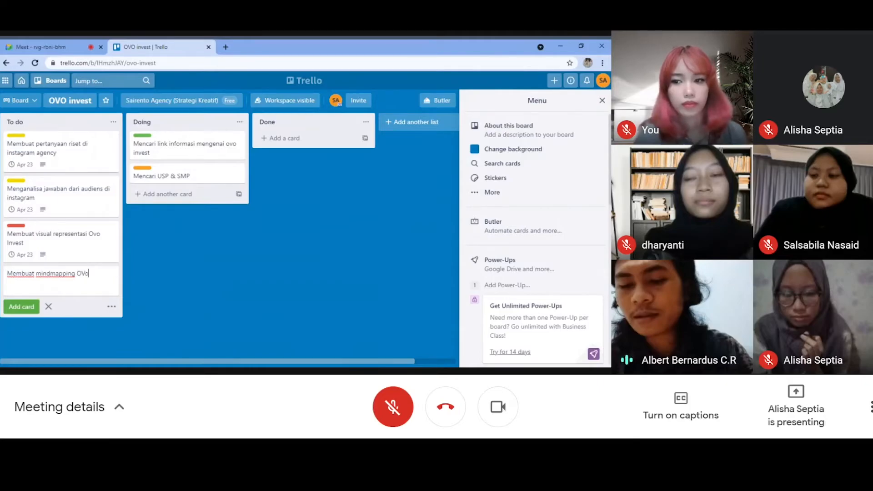
{"action": "left_click", "coordinate": [150, 287]}
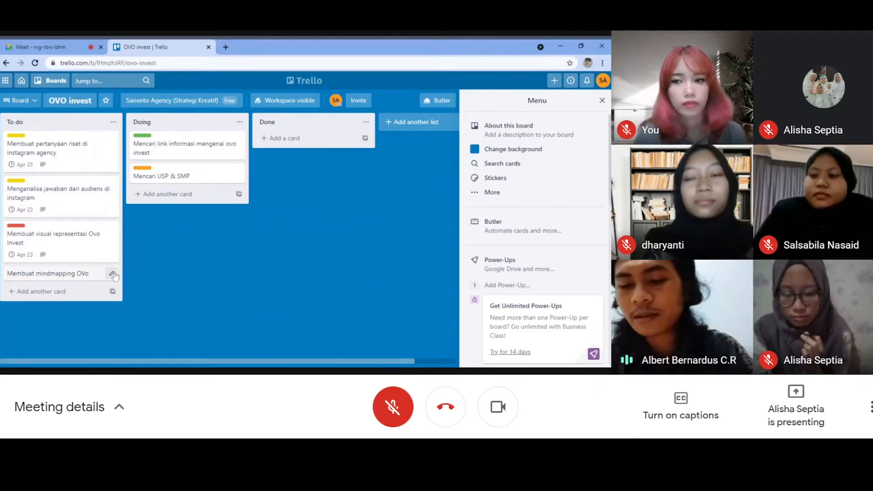
Assign the purple CW label to the "Membuat mindmapping OVo" card
{"action": "left_click", "coordinate": [112, 274]}
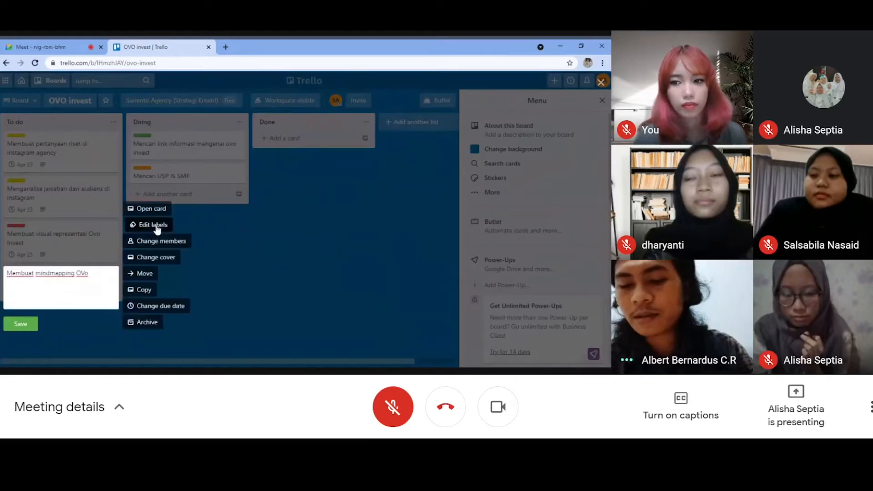
{"action": "left_click", "coordinate": [147, 223]}
{"action": "left_click", "coordinate": [182, 222]}
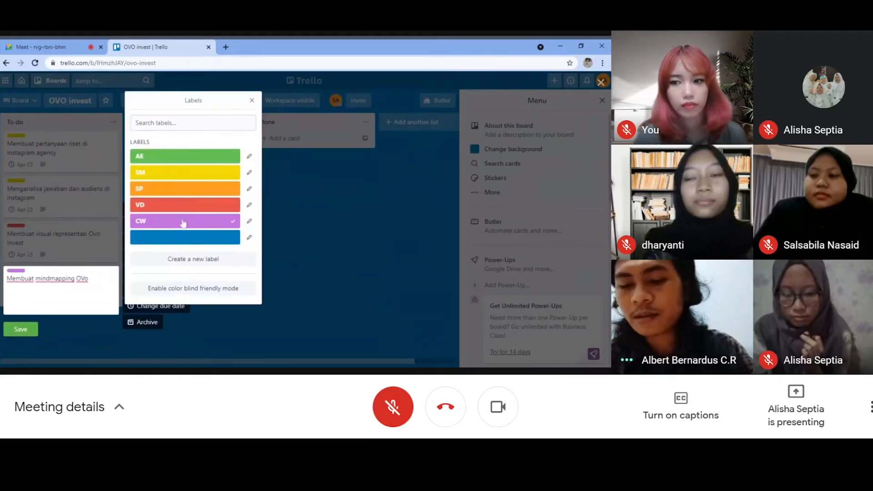
{"action": "left_click", "coordinate": [20, 330]}
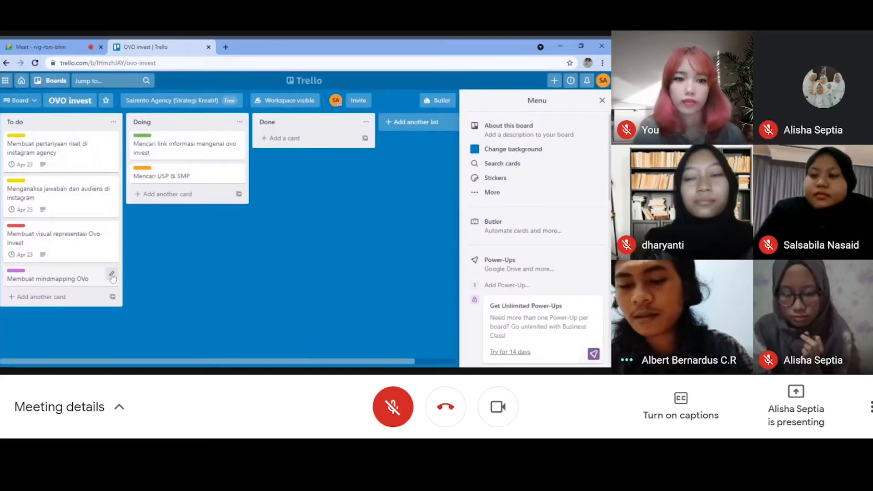
Describe the "Membuat mindmapping OVo" card with its password and padlock objects, logos, keyhole background, key message, slogan "invest aman semua nyaman" and purple-white colour meanings
{"action": "left_click", "coordinate": [111, 274]}
{"action": "left_click", "coordinate": [156, 215]}
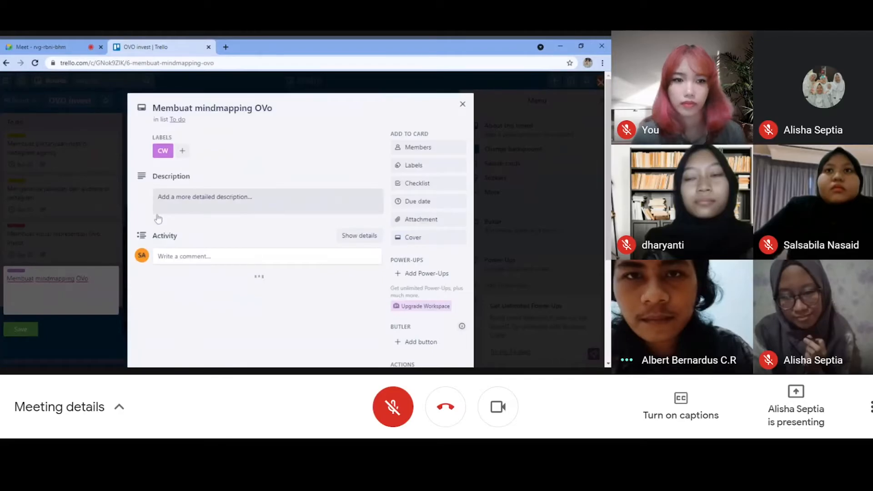
{"action": "left_click", "coordinate": [210, 201]}
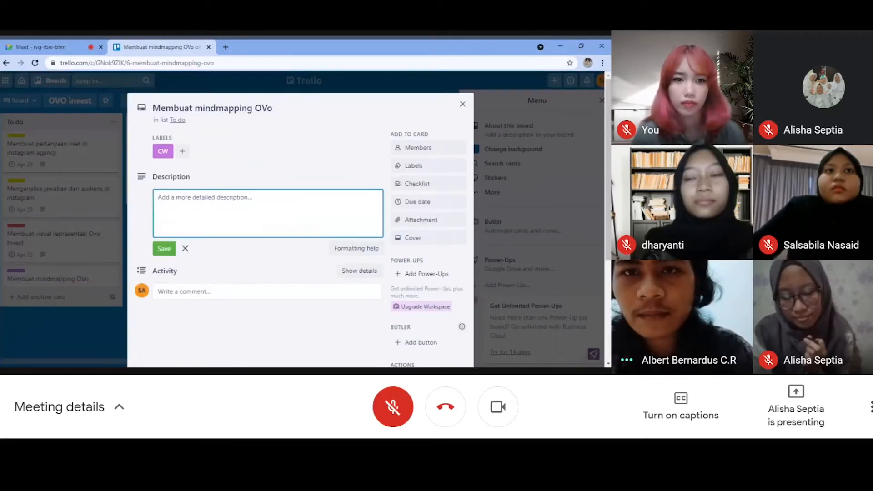
{"action": "key", "text": "alt+Tab"}
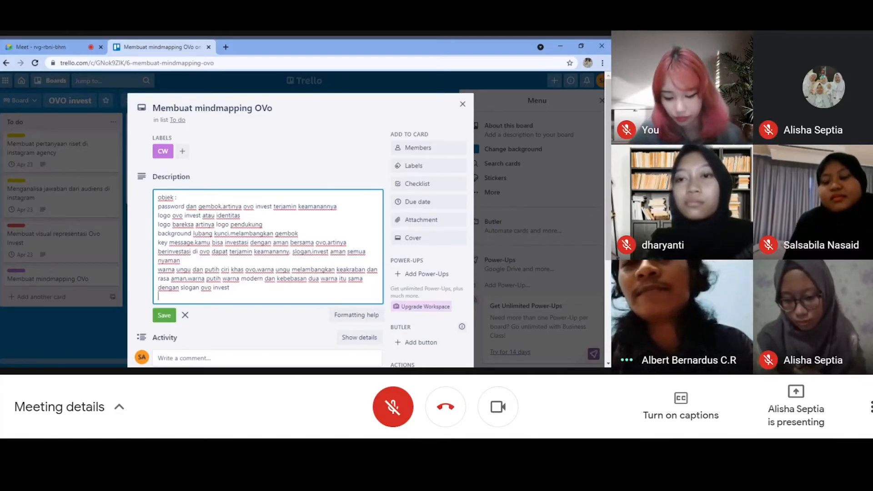
{"action": "left_click", "coordinate": [463, 105]}
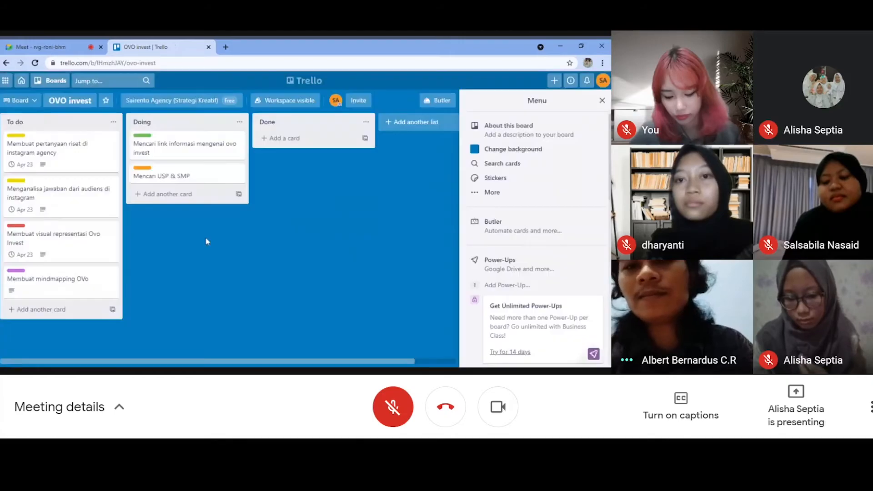
Add a To do card titled "Menaruh mockup OVO invest OOH media"
{"action": "left_click", "coordinate": [82, 308]}
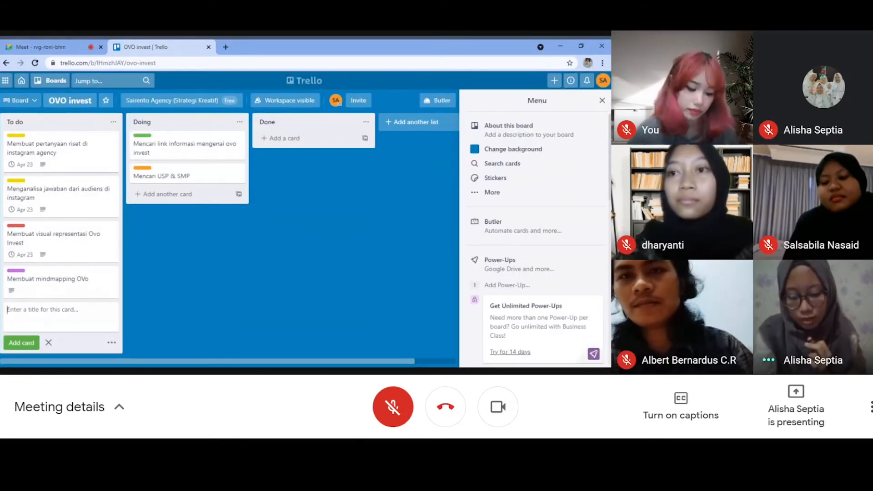
{"action": "type", "text": "Menaruh mockup OVO invest OOH media"}
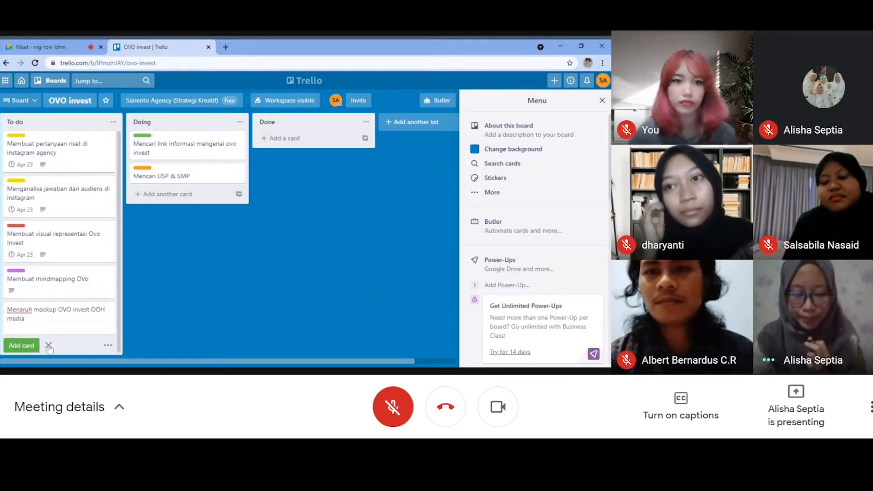
{"action": "left_click", "coordinate": [24, 345]}
Assign the red VD label to the "Menaruh mockup OVO invest OOH media" card
{"action": "left_click", "coordinate": [108, 284]}
{"action": "left_click", "coordinate": [147, 236]}
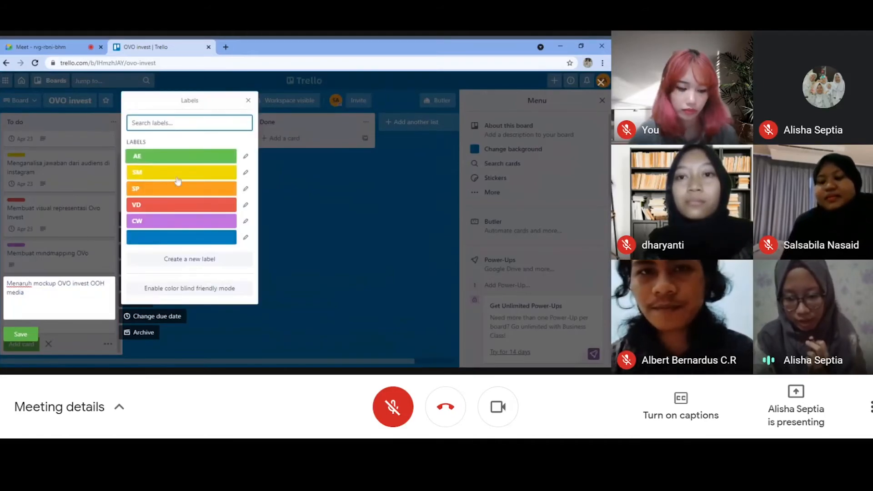
{"action": "left_click", "coordinate": [167, 208]}
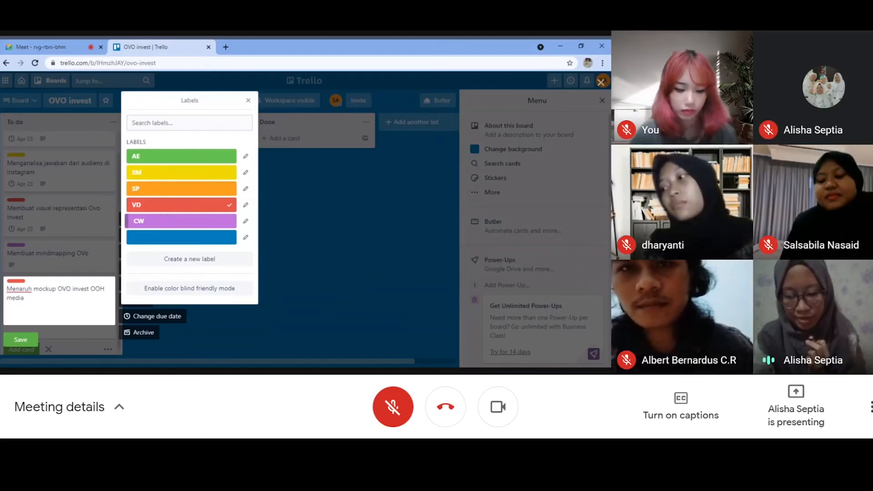
{"action": "left_click", "coordinate": [21, 340]}
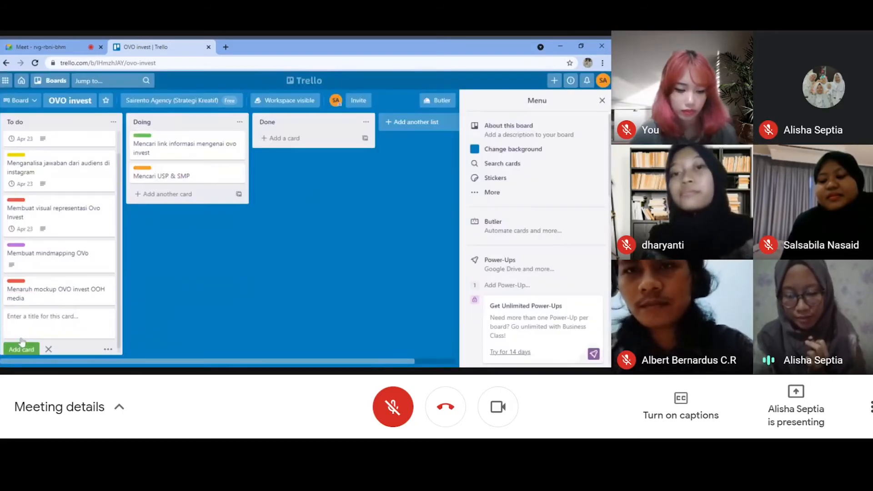
Describe the "Menaruh mockup OVO invest OOH media" card as "Media OOH yang di pilih yaitu lift, Bus stop, billbord"
{"action": "left_click", "coordinate": [109, 285]}
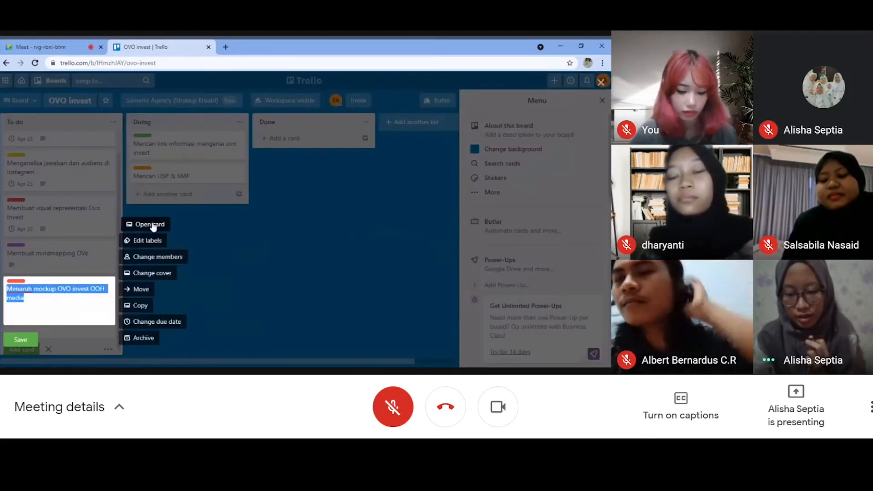
{"action": "left_click", "coordinate": [152, 225]}
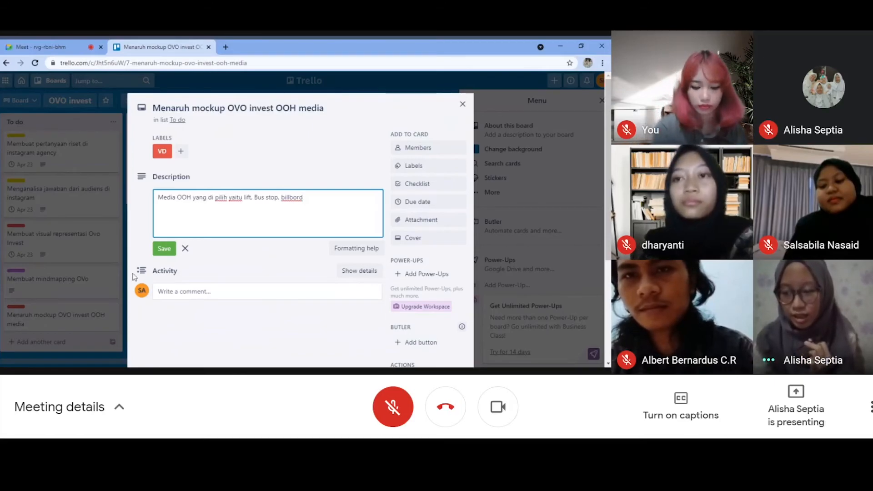
{"action": "left_click", "coordinate": [164, 249]}
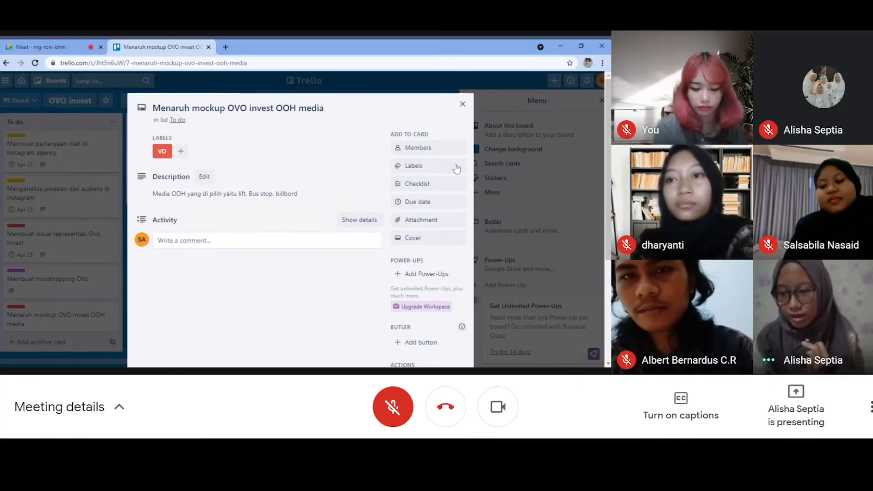
Set the due date of the "Menaruh mockup OVO invest OOH media" card to 04/23/2021 at 12:00 AM
{"action": "left_click", "coordinate": [438, 206]}
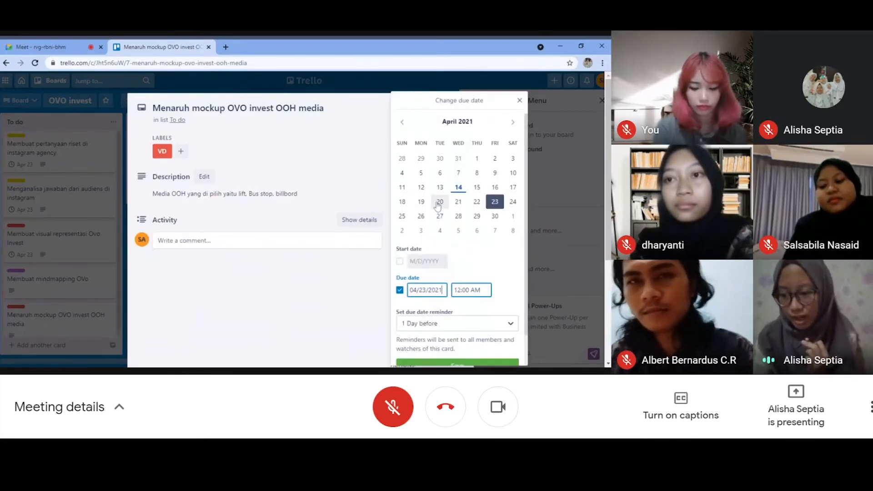
{"action": "left_click", "coordinate": [480, 364]}
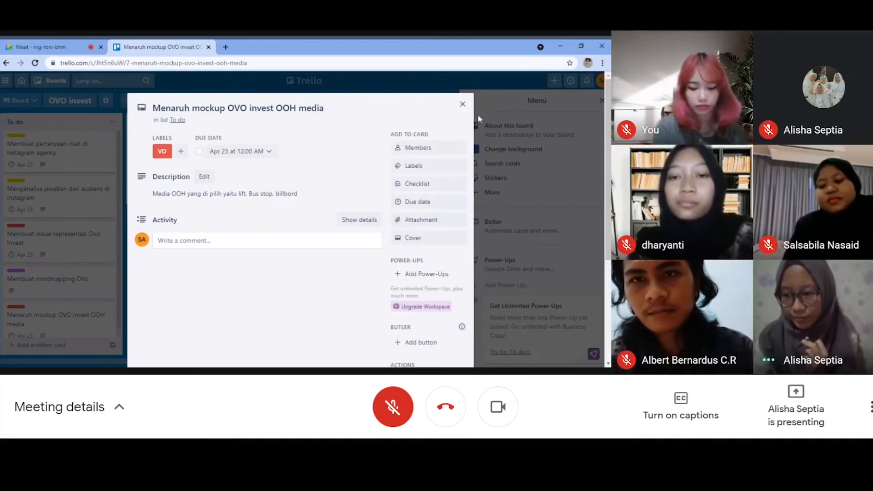
{"action": "left_click", "coordinate": [463, 105]}
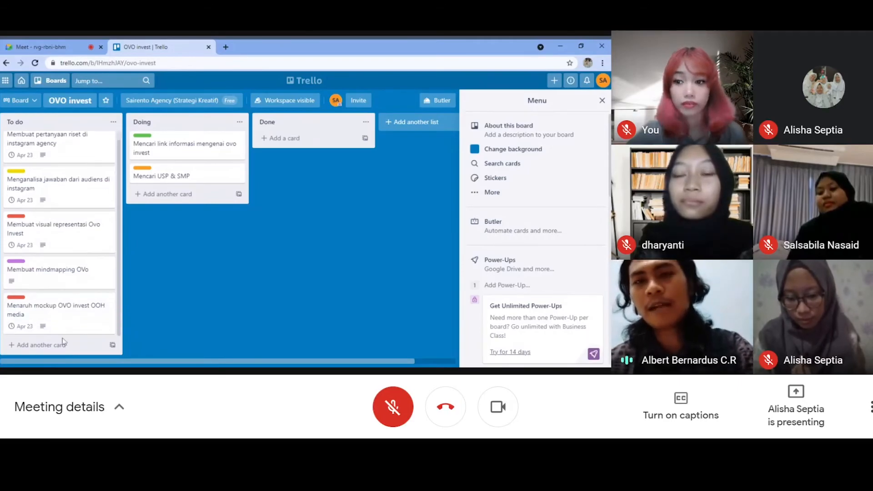
Add a To do card titled "Membuat video presentasi menggunakan OBS"
{"action": "left_click", "coordinate": [43, 345]}
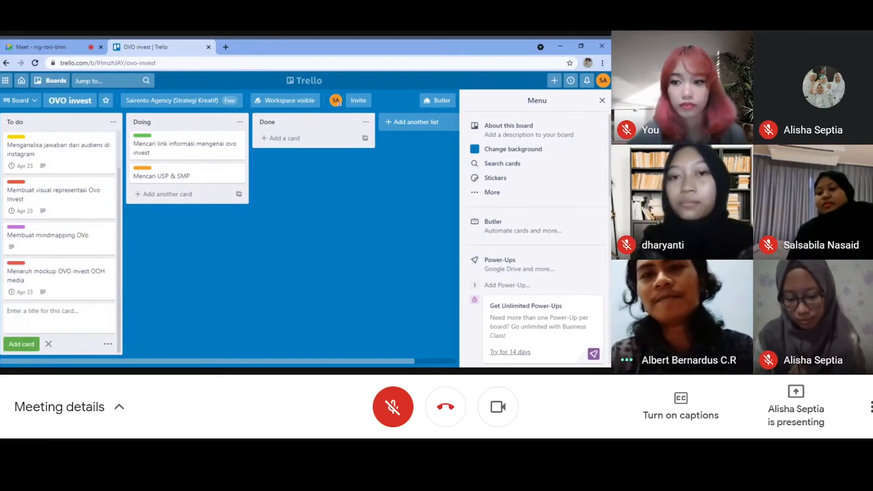
{"action": "type", "text": "M"}
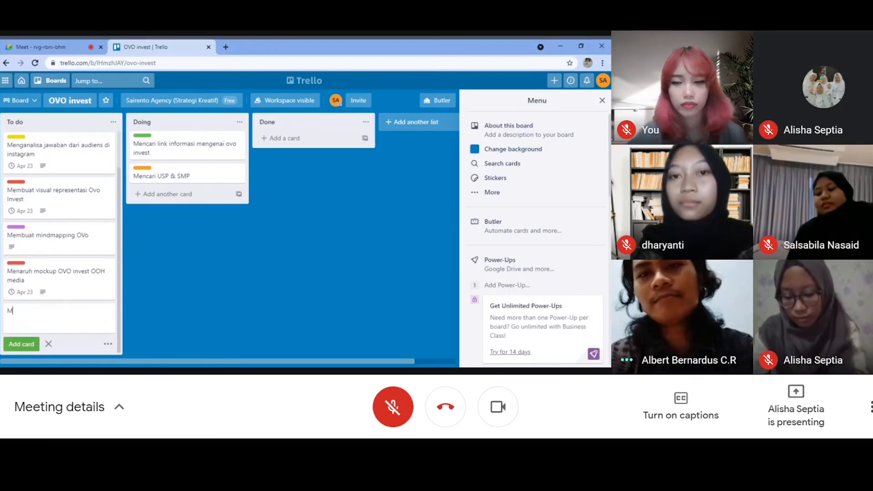
{"action": "type", "text": "embuat"}
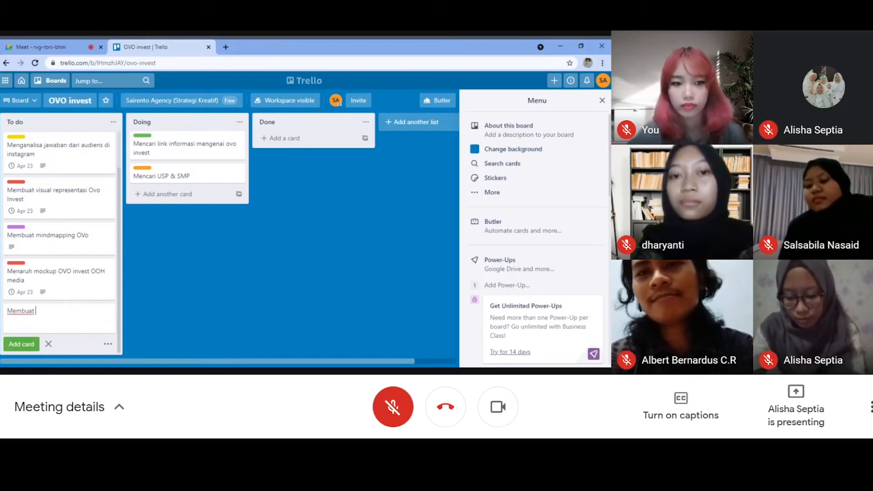
{"action": "type", "text": " video "}
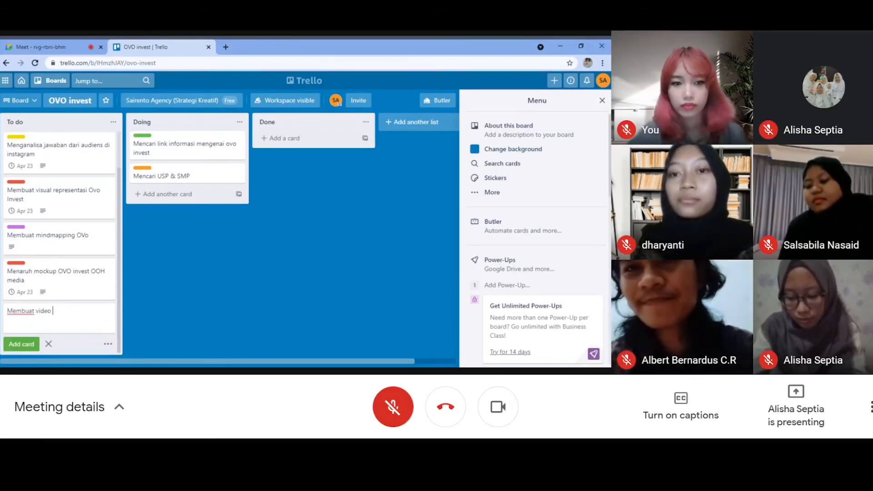
{"action": "type", "text": "presenta"}
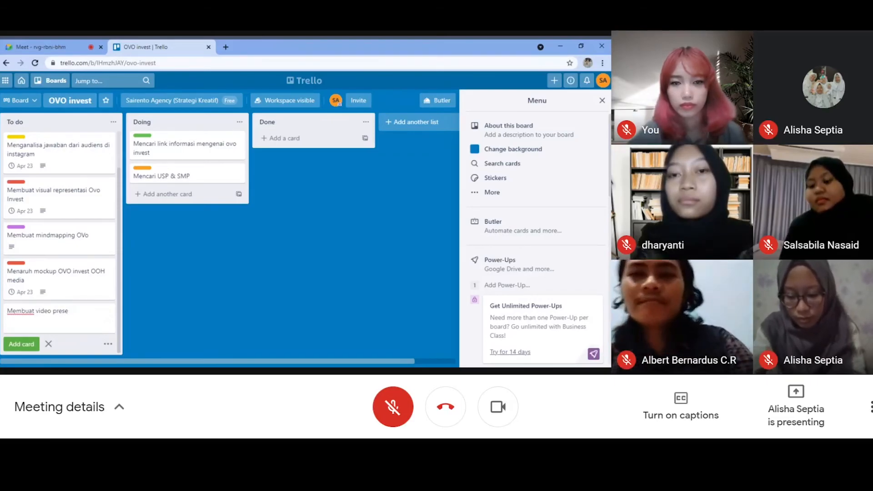
{"action": "type", "text": "si "}
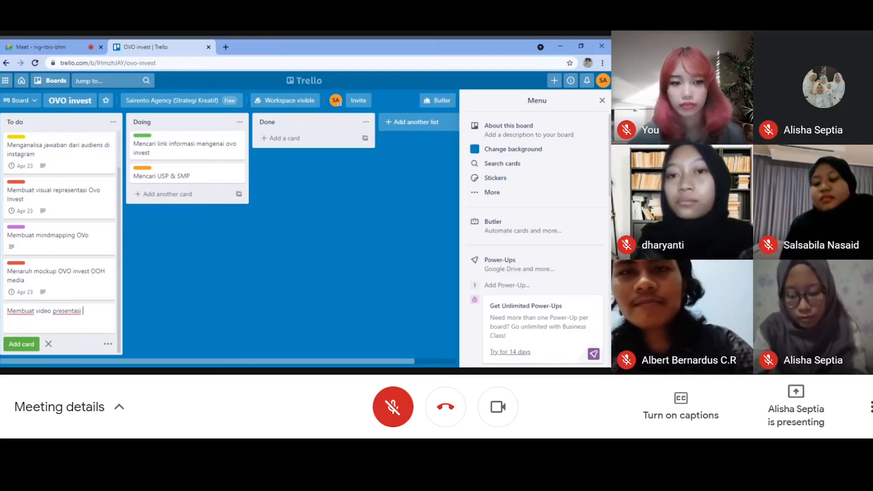
{"action": "type", "text": "menggunakan "}
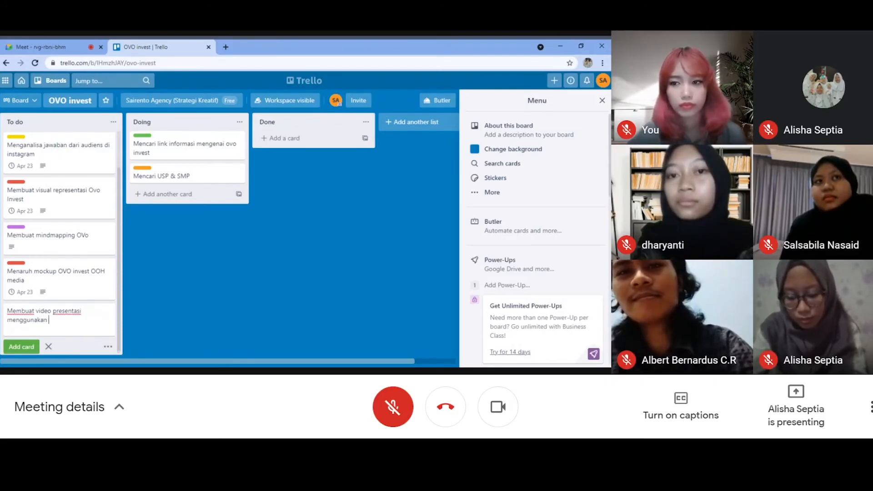
{"action": "type", "text": "OBS"}
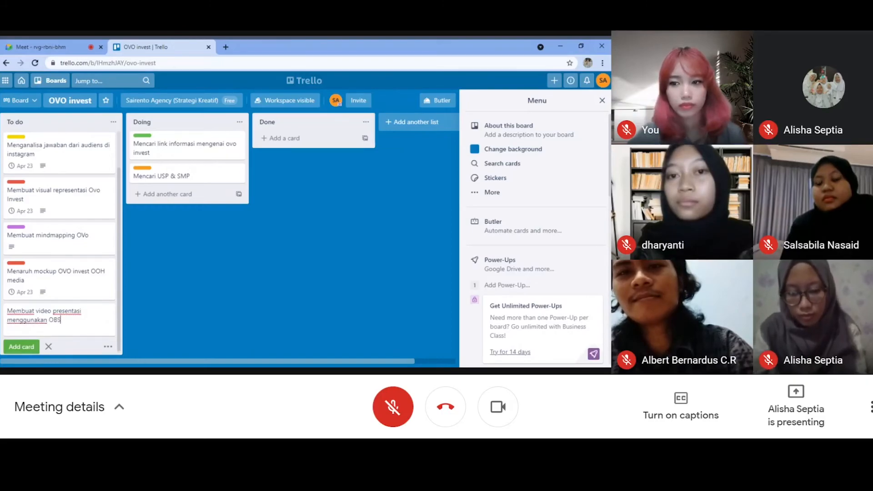
{"action": "left_click", "coordinate": [144, 336]}
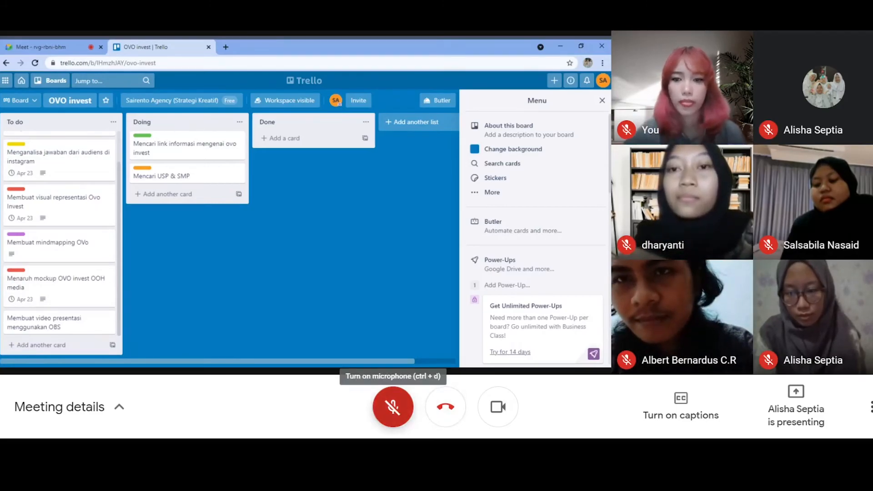
Unmute the microphone in the Google Meet call briefly and mute it again
{"action": "left_click", "coordinate": [393, 407]}
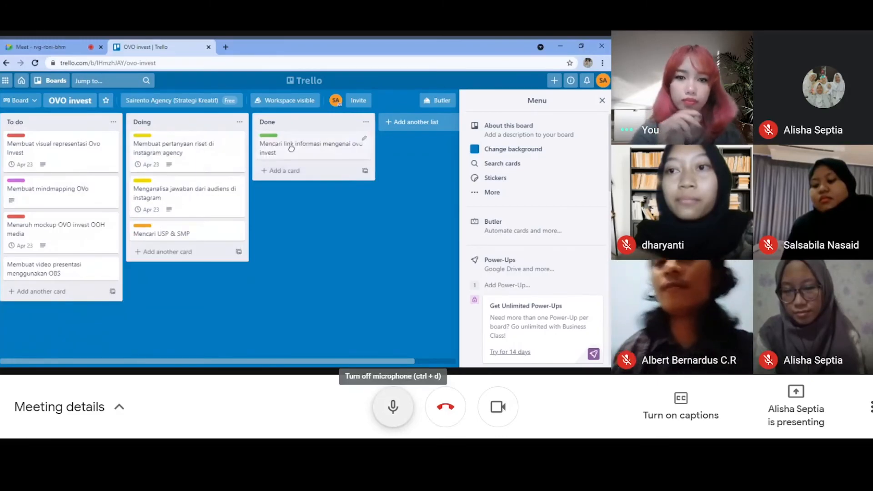
{"action": "left_click", "coordinate": [393, 406]}
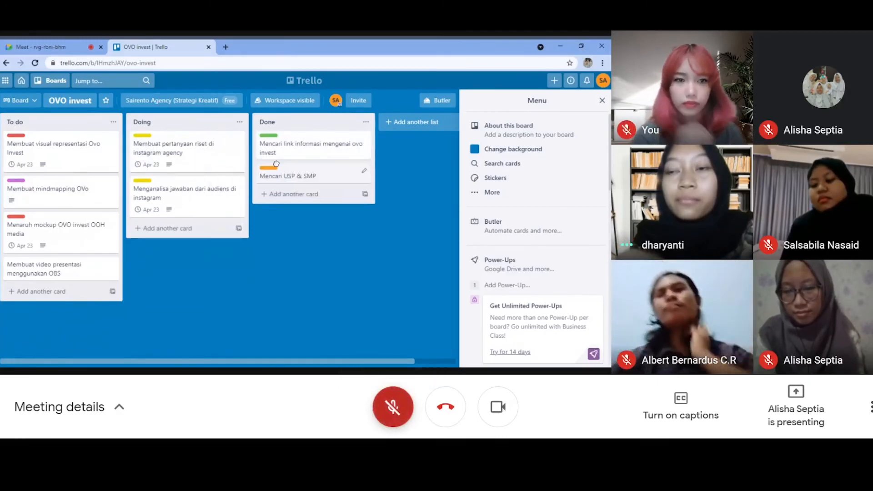